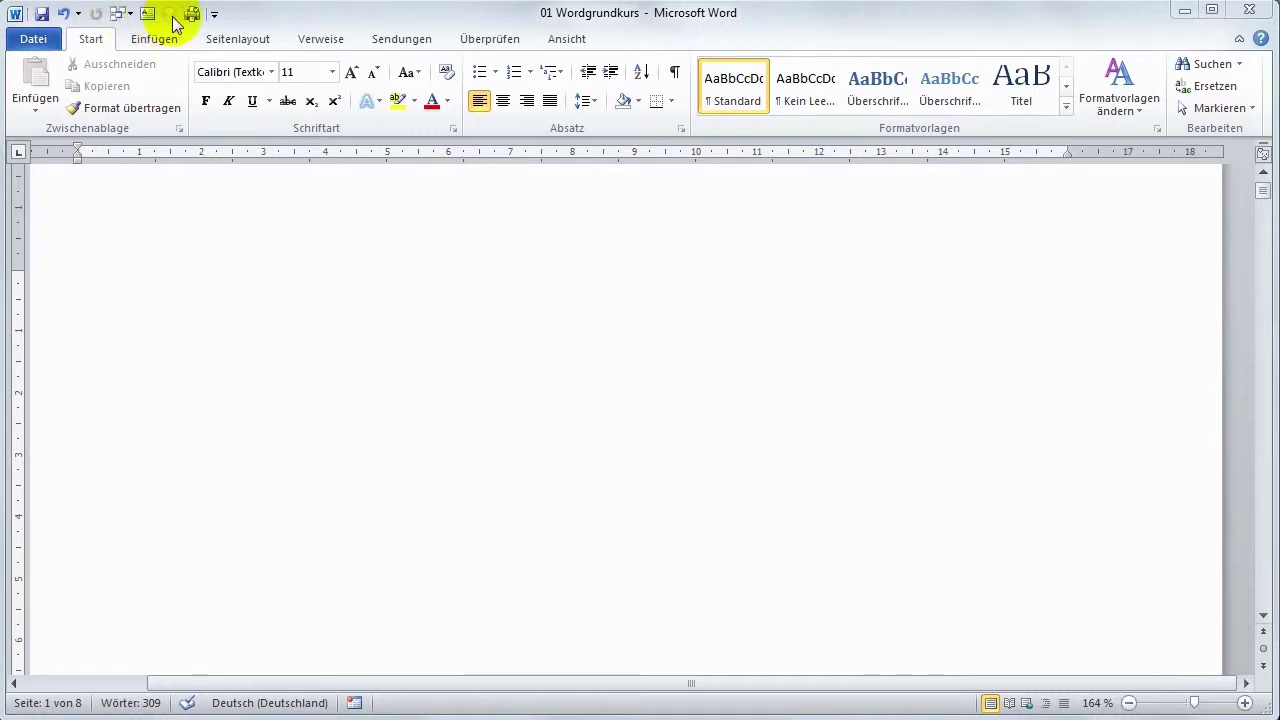
Open the Quick Access Toolbar customization list and close it again.
{"action": "left_click", "coordinate": [216, 14]}
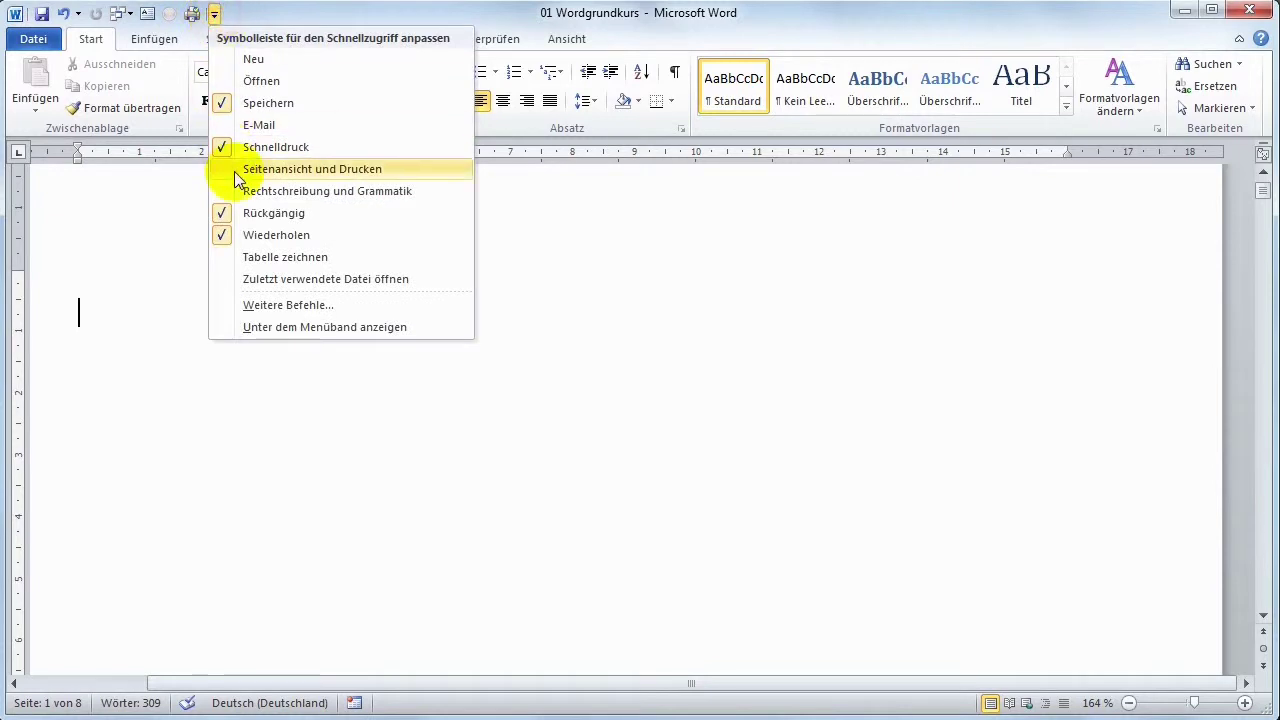
{"action": "left_click", "coordinate": [217, 16]}
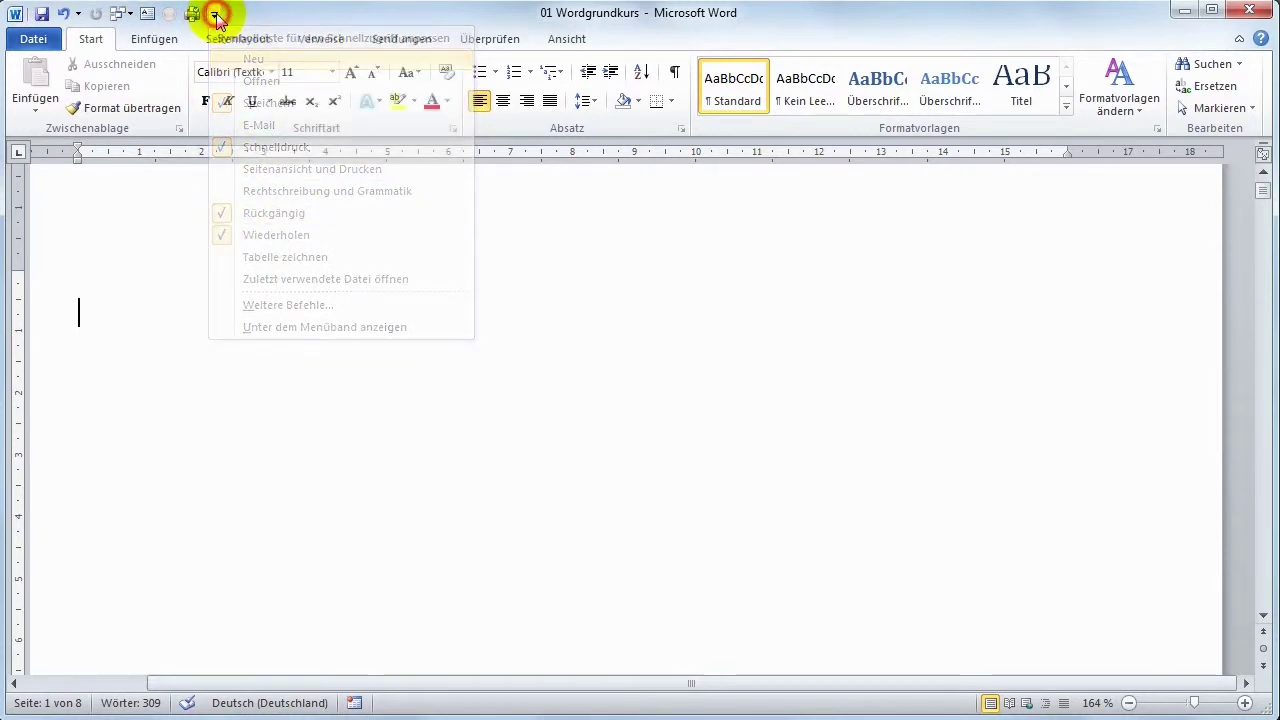
Draw a text box near the top left of the page from the Insert > Shapes gallery.
{"action": "left_click", "coordinate": [155, 42]}
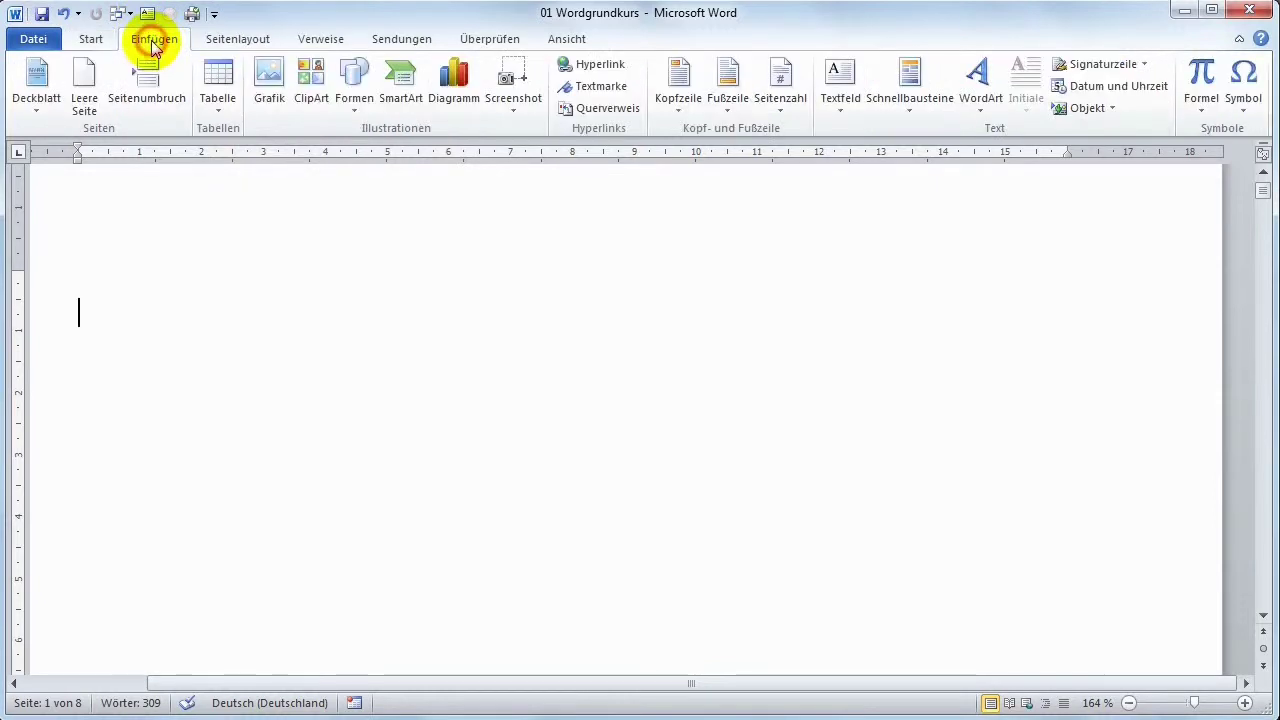
{"action": "left_click", "coordinate": [350, 100]}
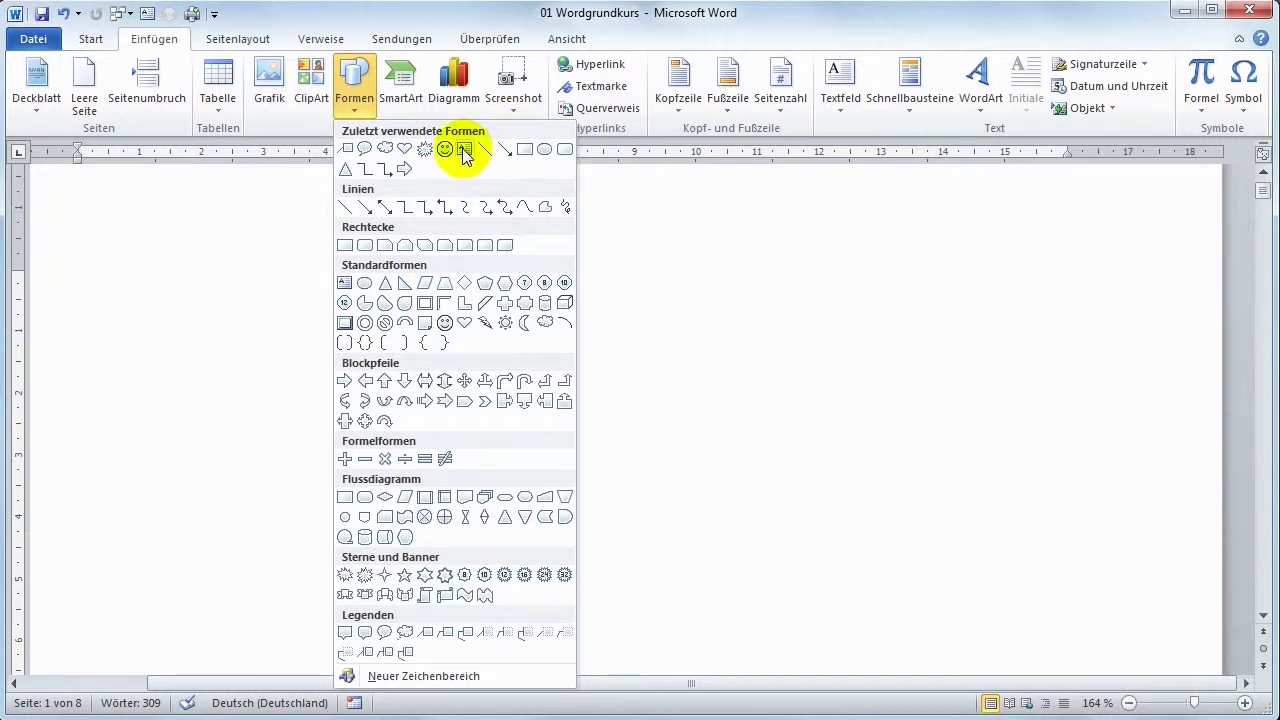
{"action": "left_click", "coordinate": [343, 285]}
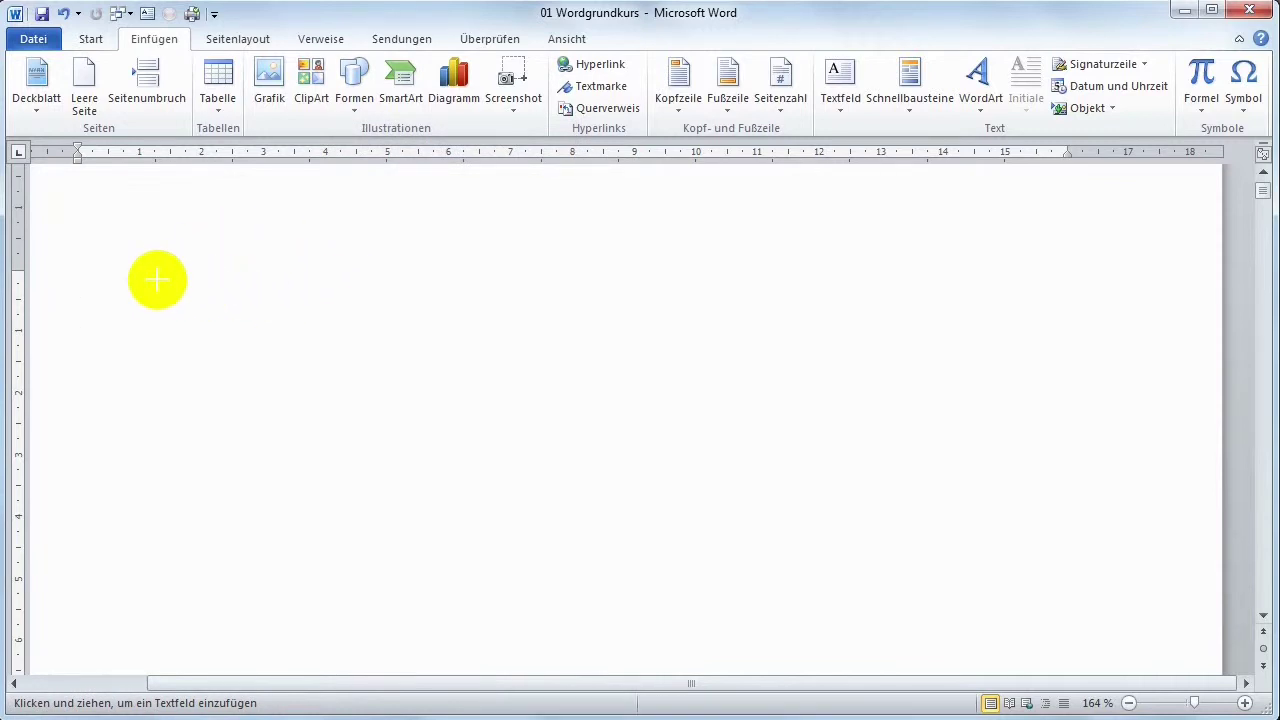
{"action": "left_click_drag", "start_coordinate": [157, 280], "coordinate": [411, 423]}
{"action": "type", "text": "Text einfügen"}
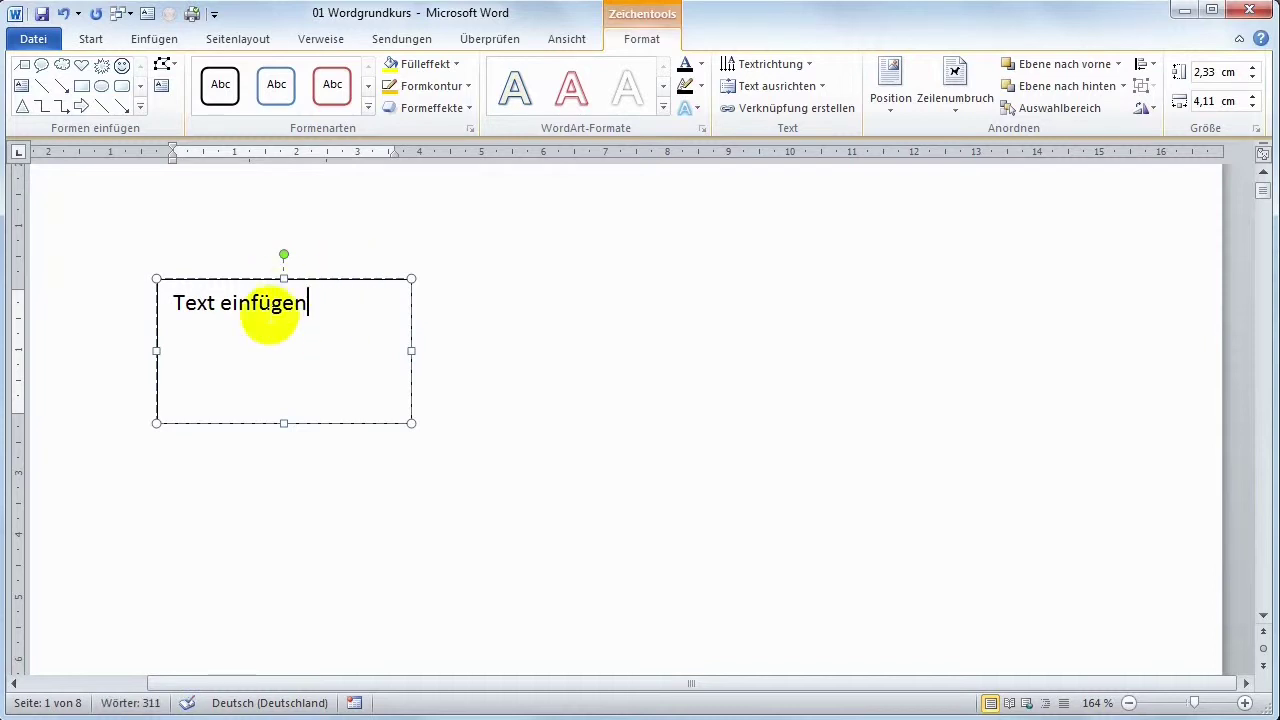
Try orange and black shape styles, then give the text box the light grey gradient style.
{"action": "left_click", "coordinate": [368, 107]}
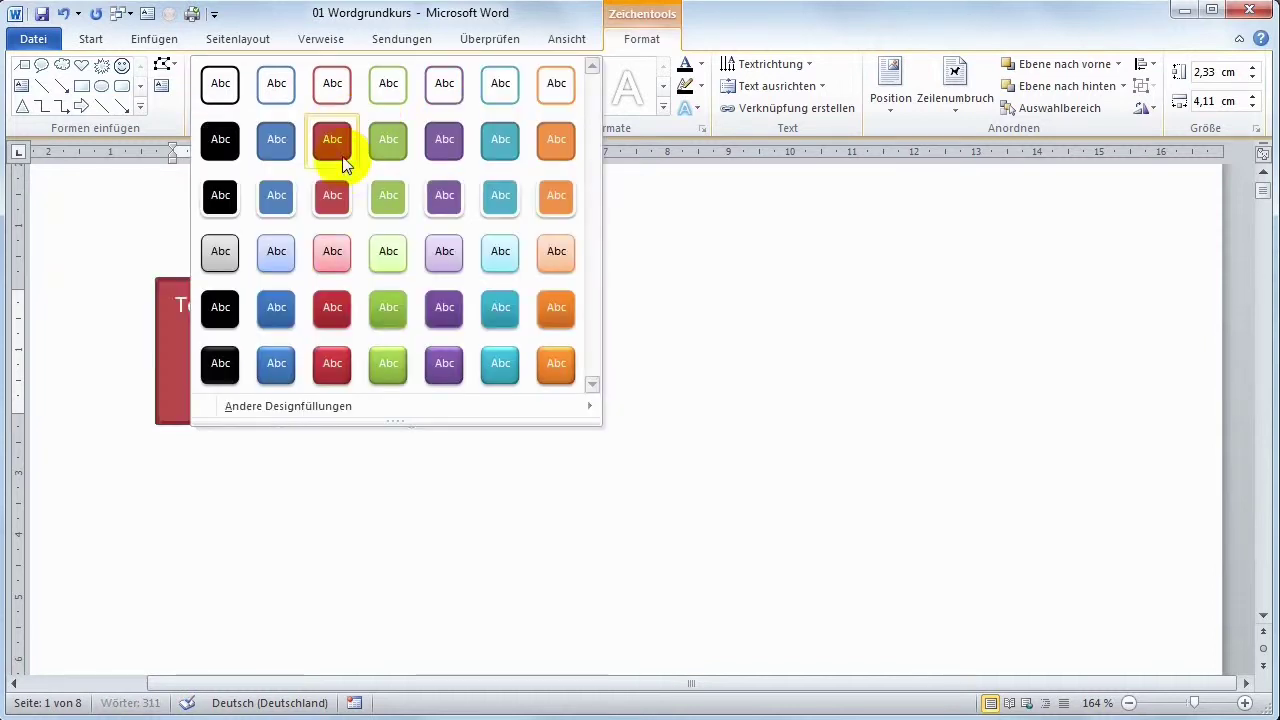
{"action": "left_click", "coordinate": [556, 139]}
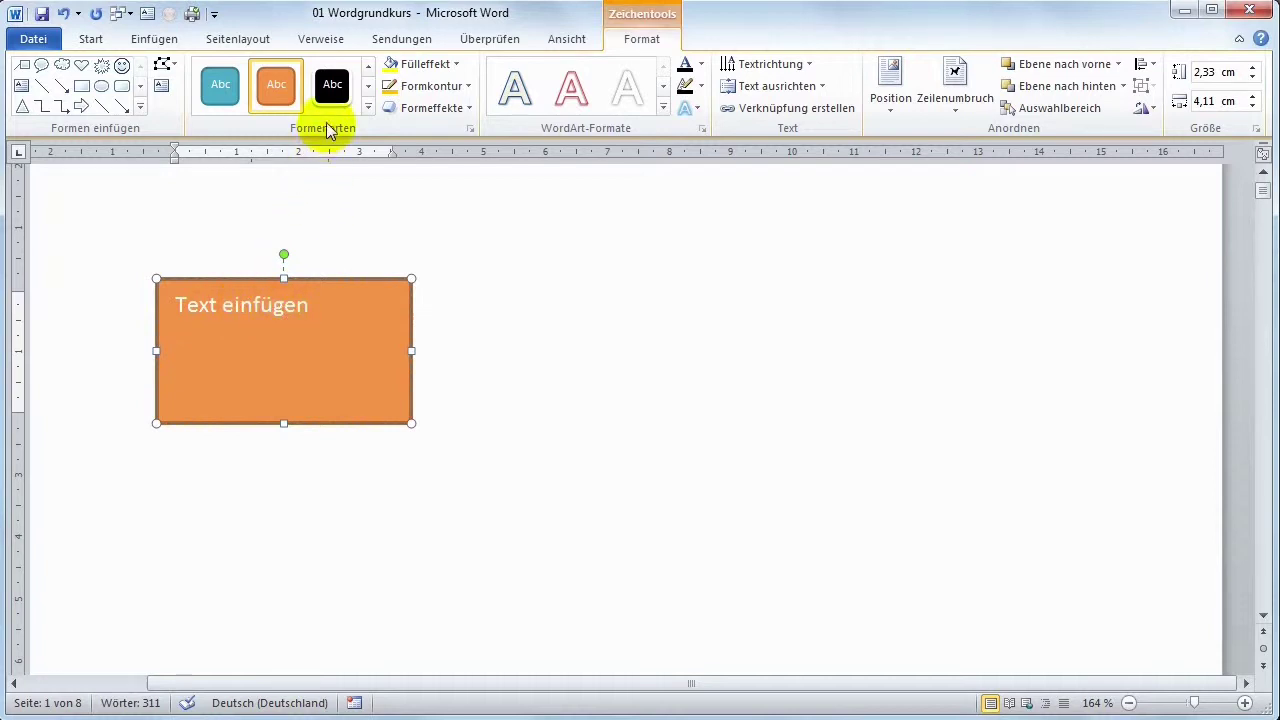
{"action": "left_click", "coordinate": [332, 85]}
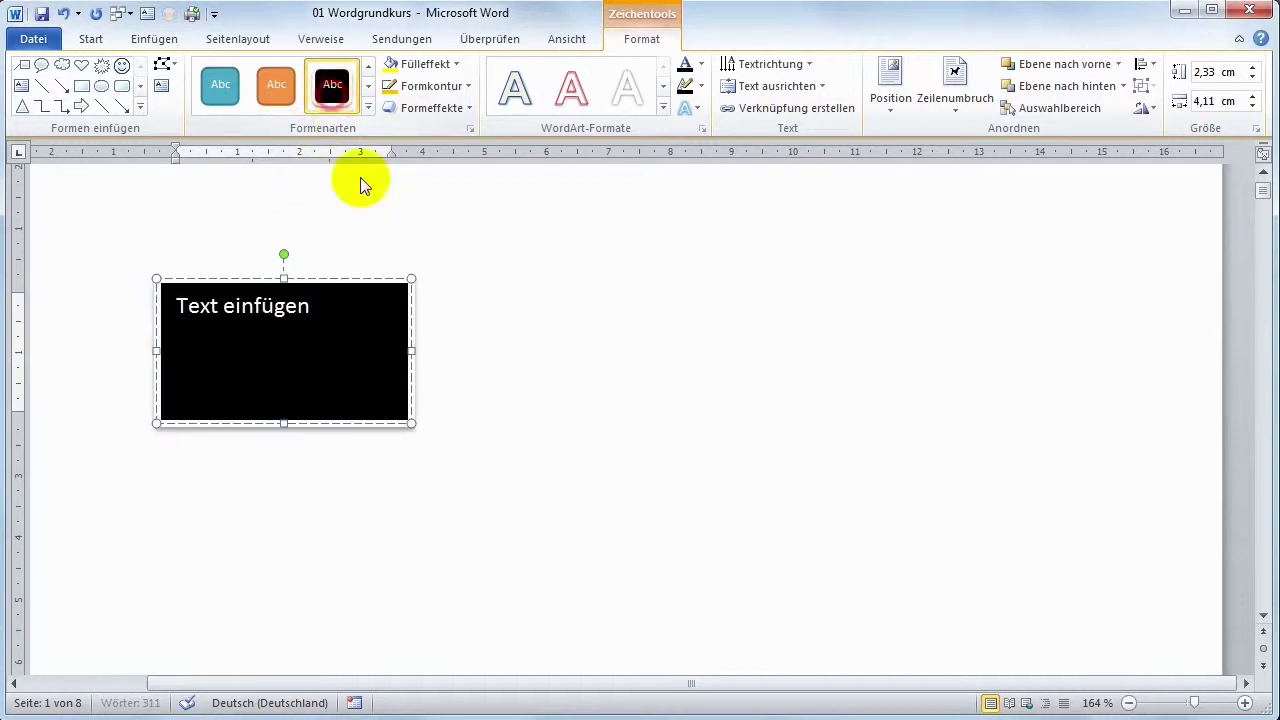
{"action": "left_click", "coordinate": [368, 107]}
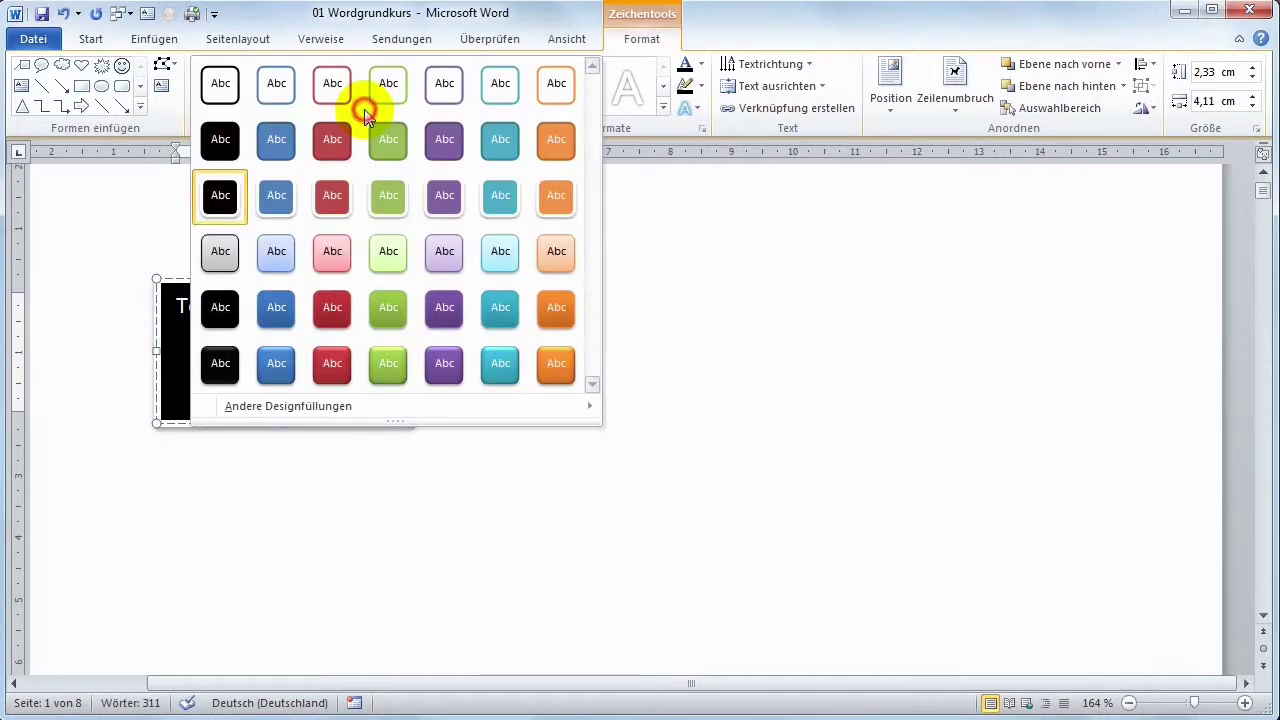
{"action": "left_click", "coordinate": [210, 262]}
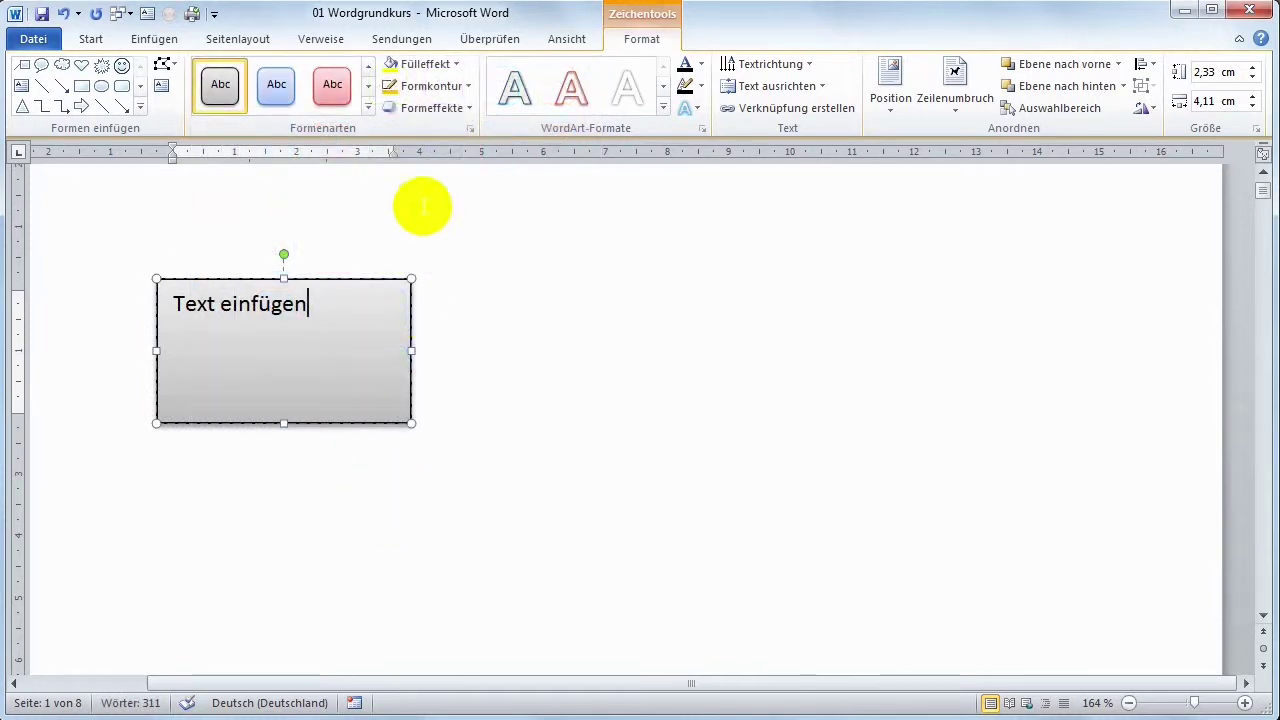
{"action": "left_click", "coordinate": [464, 107]}
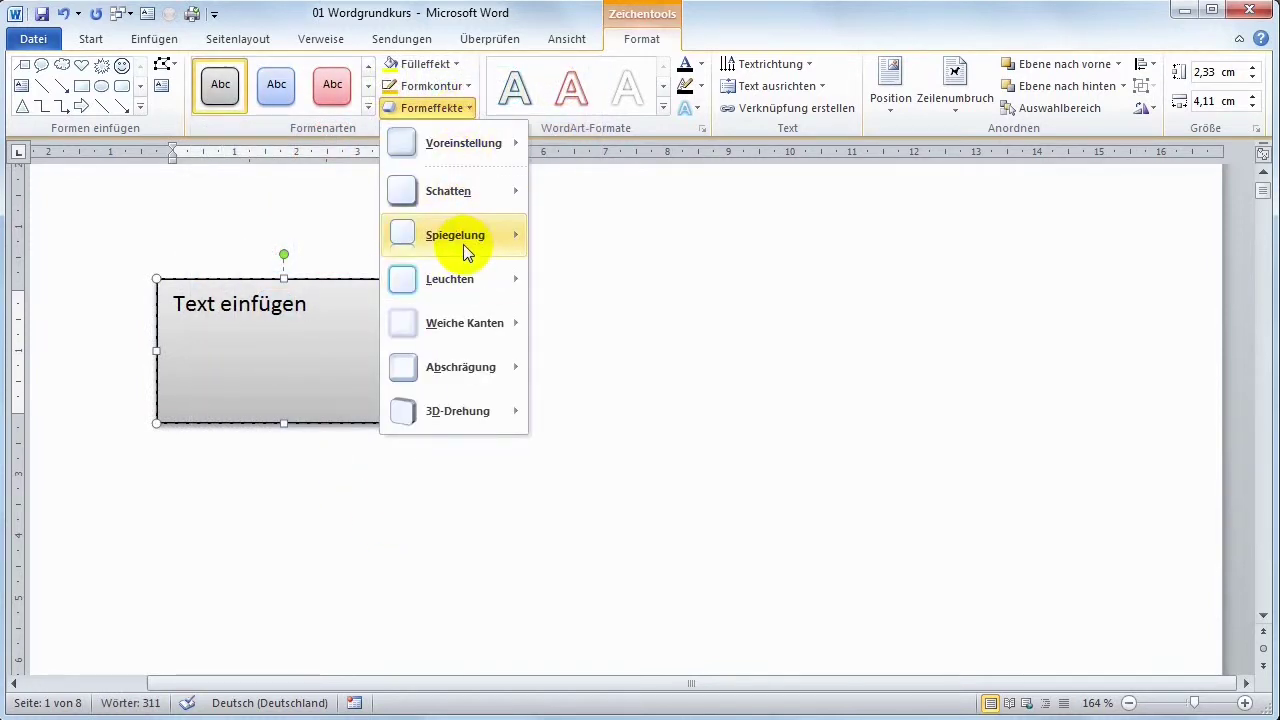
Add a reflection effect beneath the grey box, previewing 3D rotation without applying it.
{"action": "mouse_move", "coordinate": [455, 235]}
{"action": "left_click", "coordinate": [625, 408]}
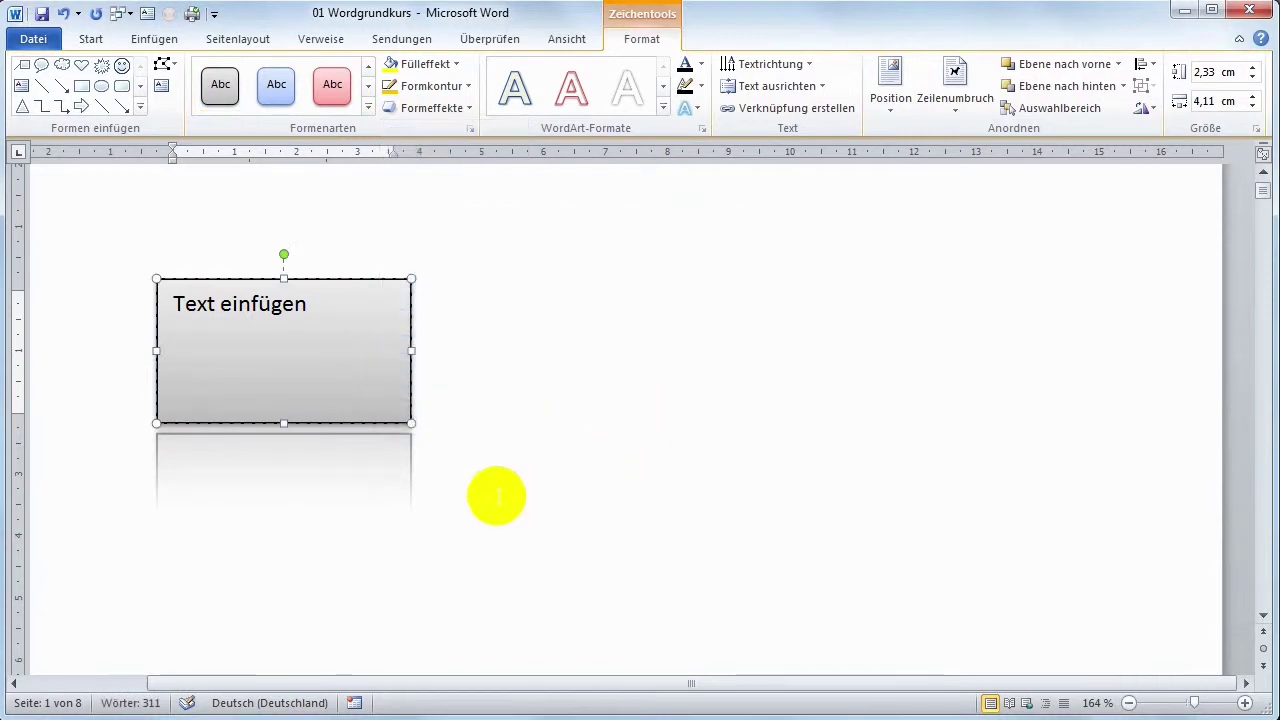
{"action": "left_click", "coordinate": [464, 107]}
{"action": "mouse_move", "coordinate": [456, 411]}
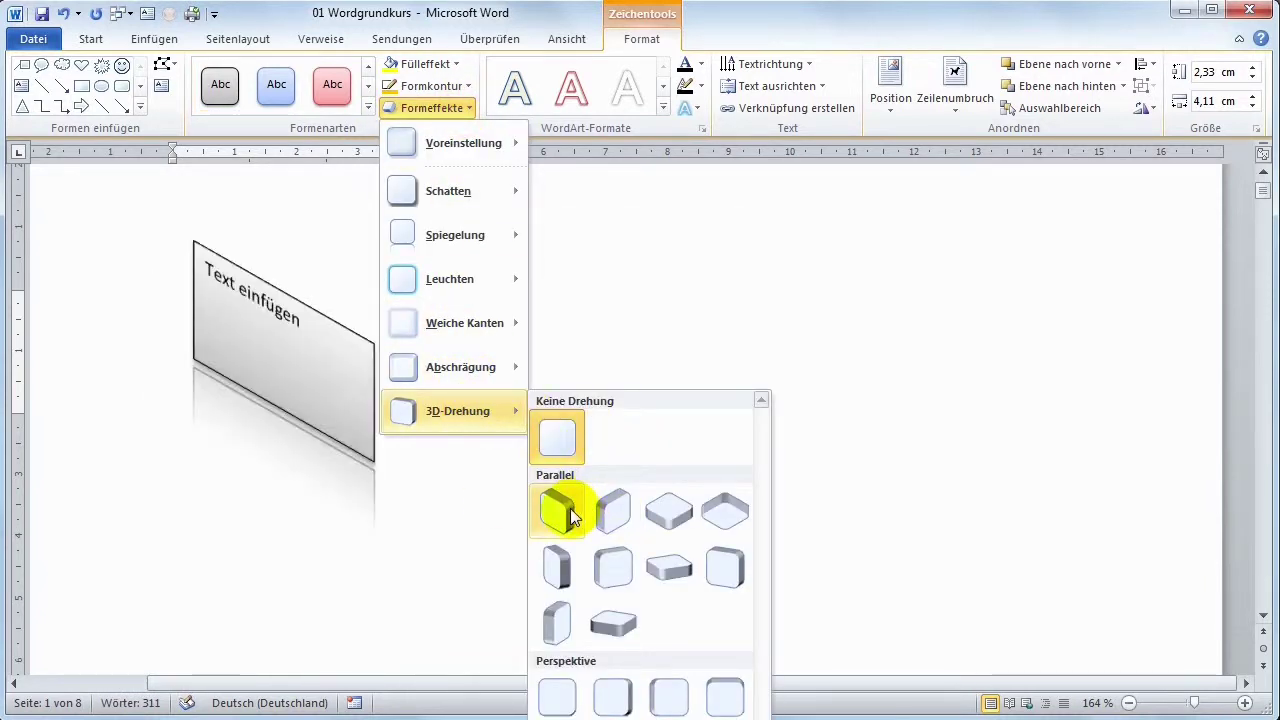
{"action": "left_click", "coordinate": [588, 306]}
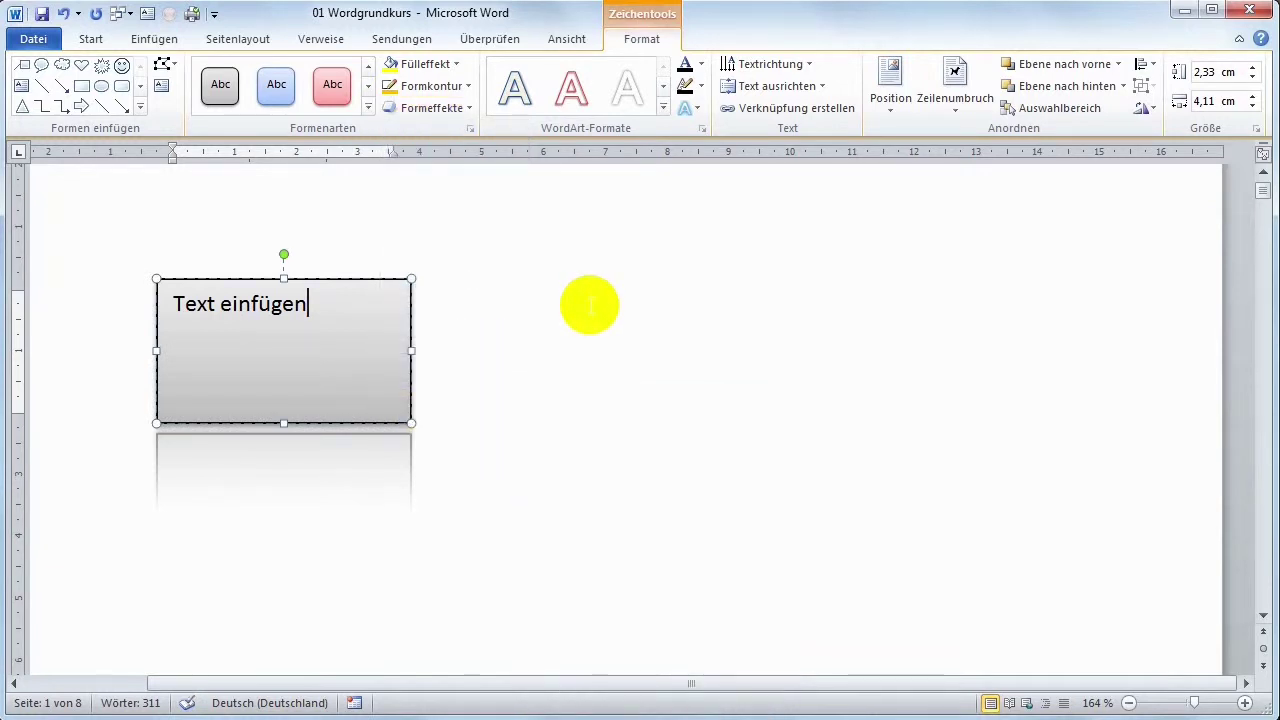
Try 90° and 270° text direction, then set the box text back to horizontal.
{"action": "left_click", "coordinate": [766, 64]}
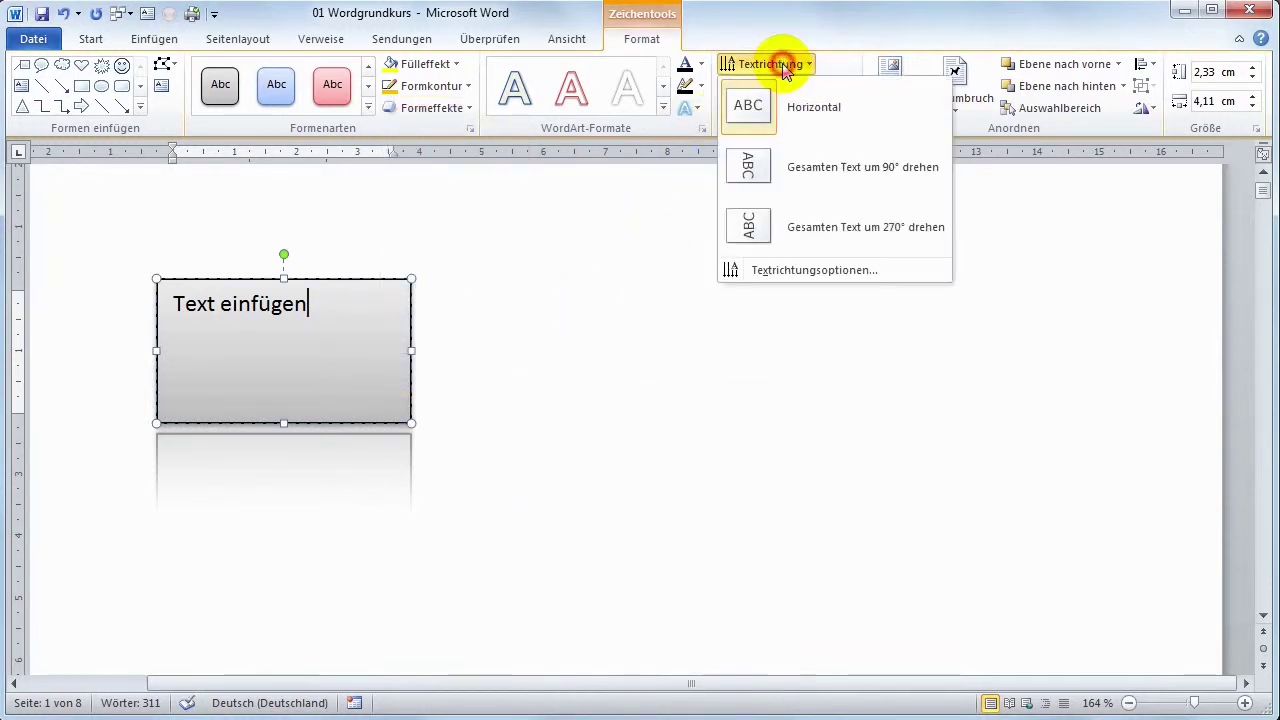
{"action": "left_click", "coordinate": [805, 160]}
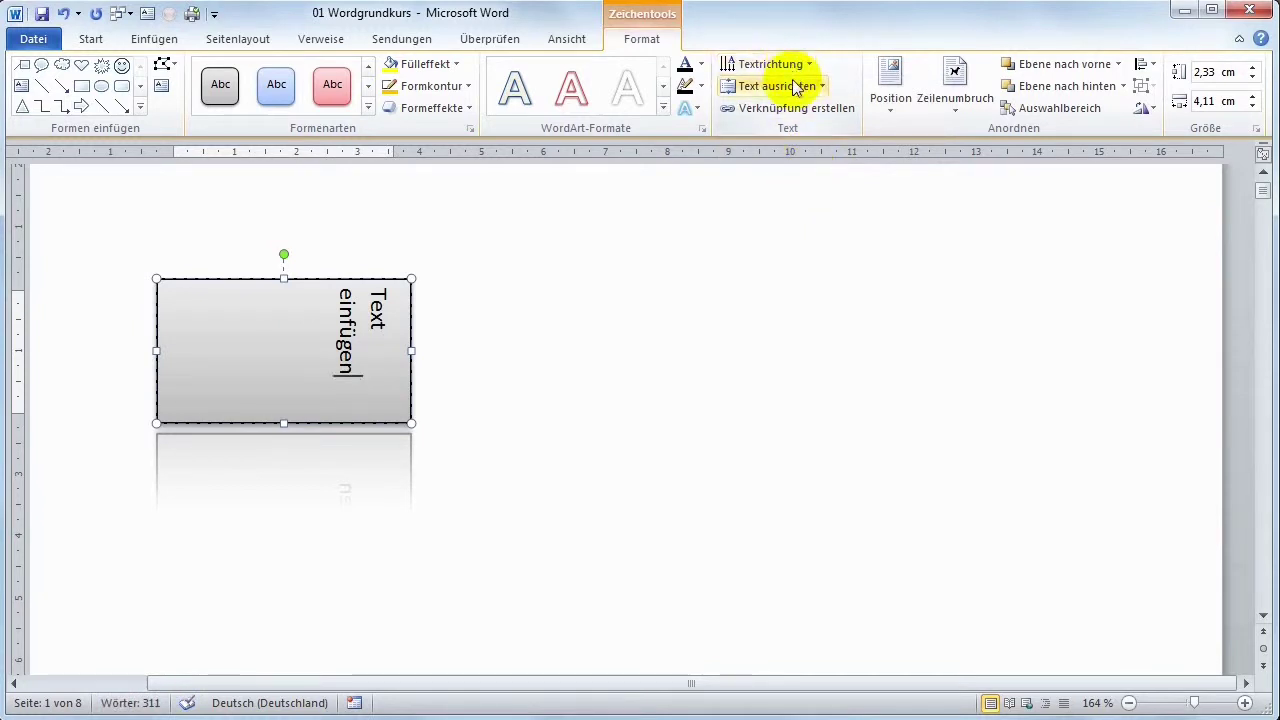
{"action": "left_click", "coordinate": [771, 64]}
{"action": "left_click", "coordinate": [798, 234]}
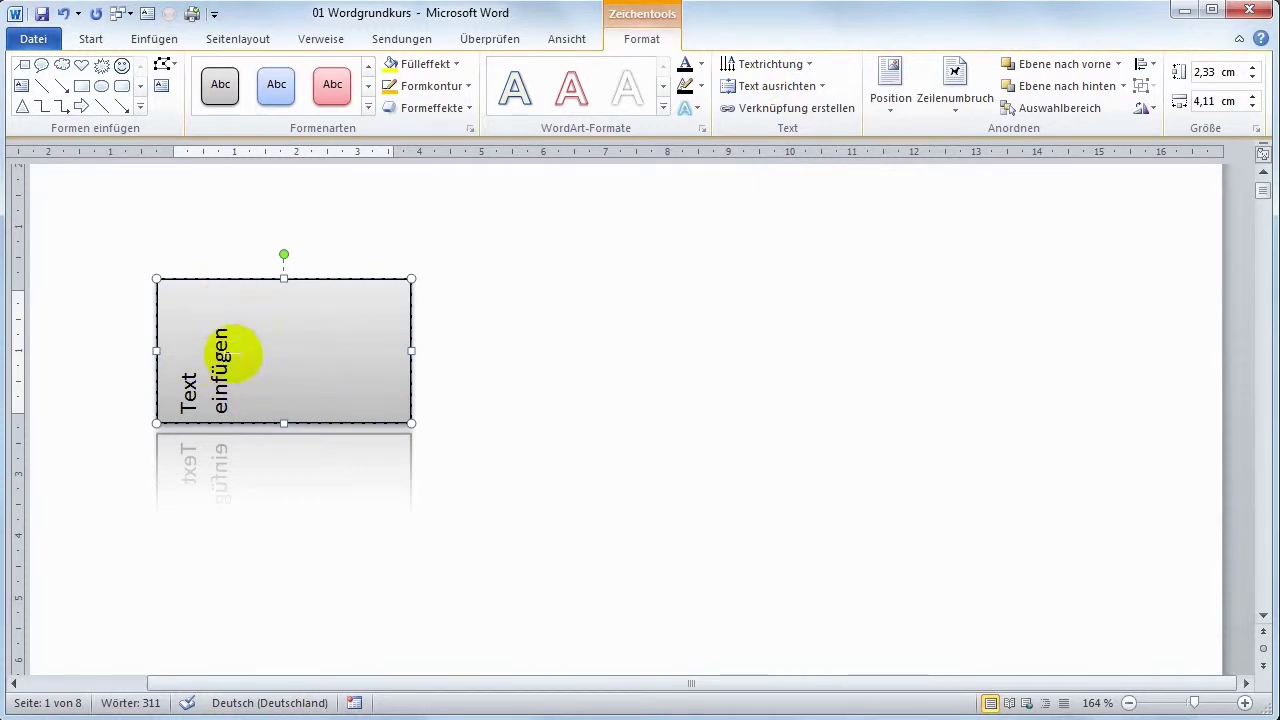
{"action": "left_click", "coordinate": [771, 64]}
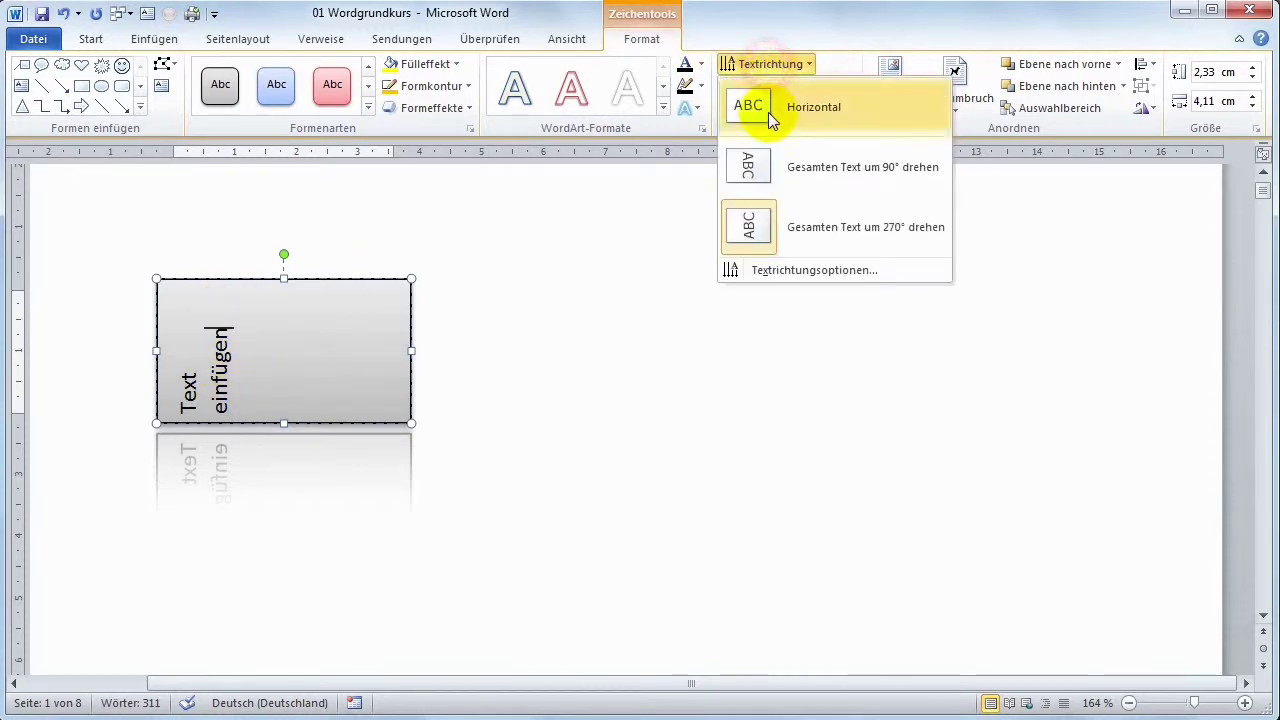
{"action": "left_click", "coordinate": [770, 104]}
Centre the box text vertically with the Mitte alignment.
{"action": "left_click", "coordinate": [772, 87]}
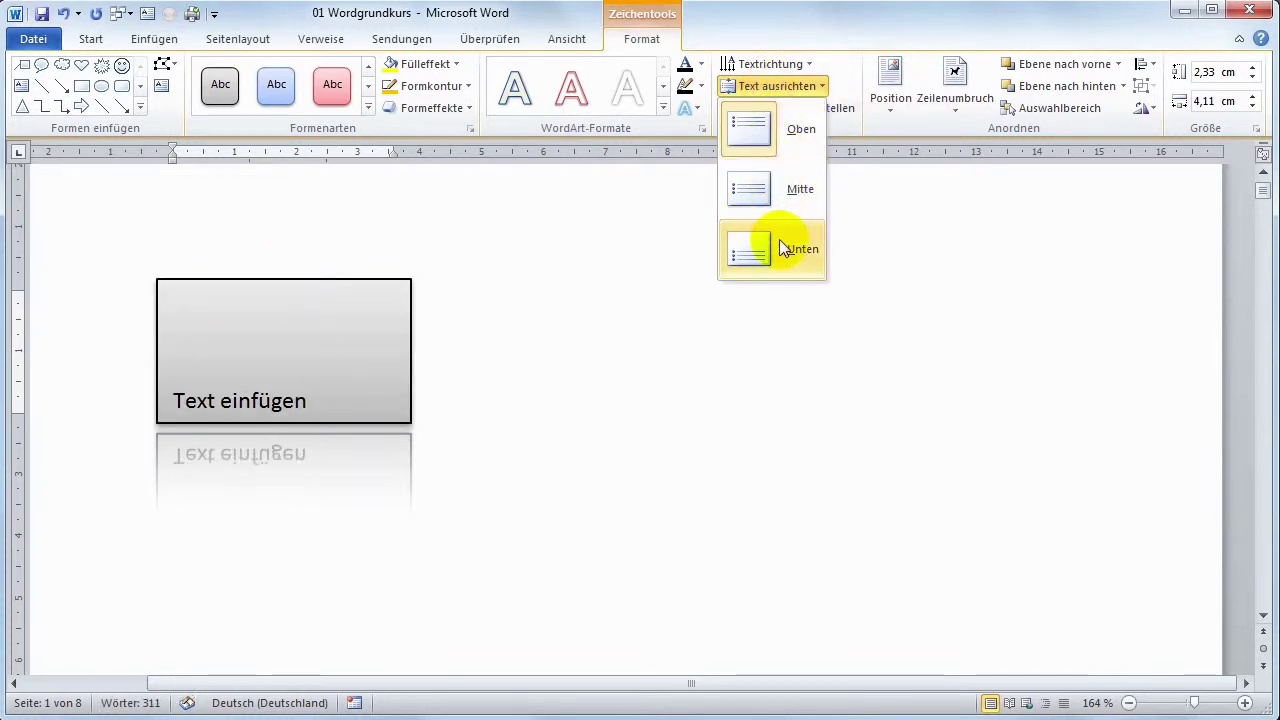
{"action": "left_click", "coordinate": [778, 200]}
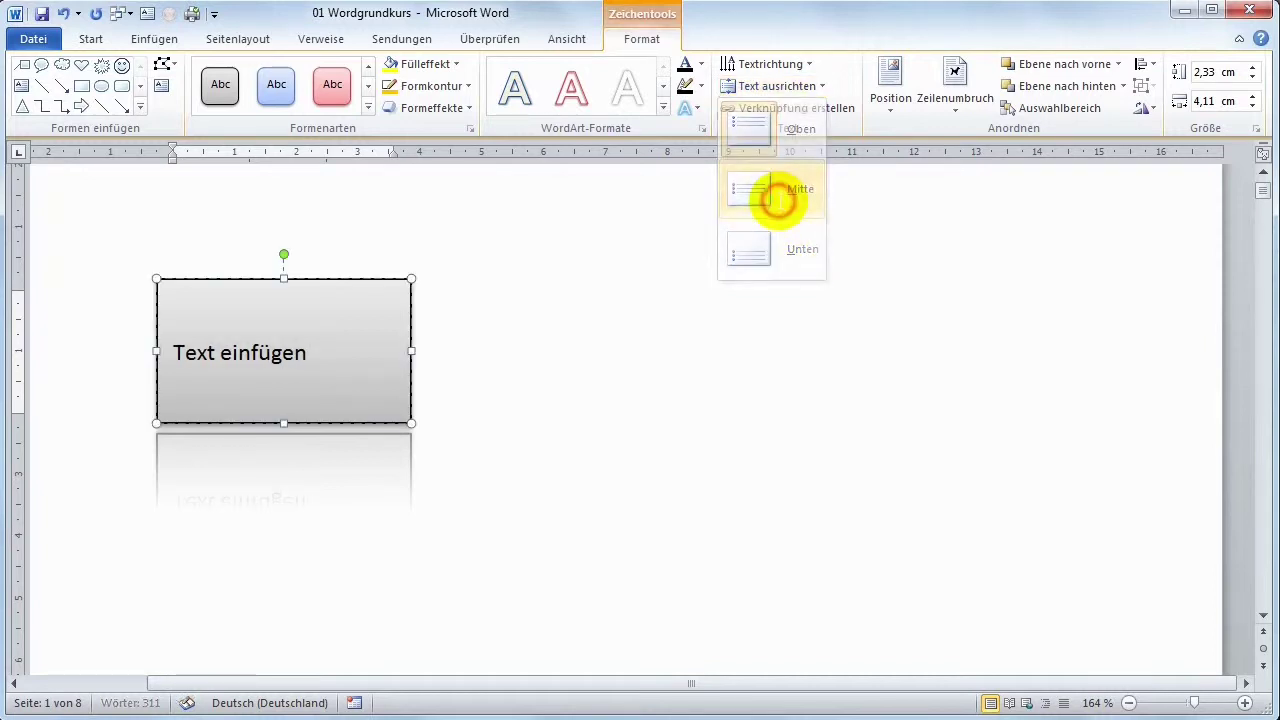
{"action": "left_click", "coordinate": [91, 39]}
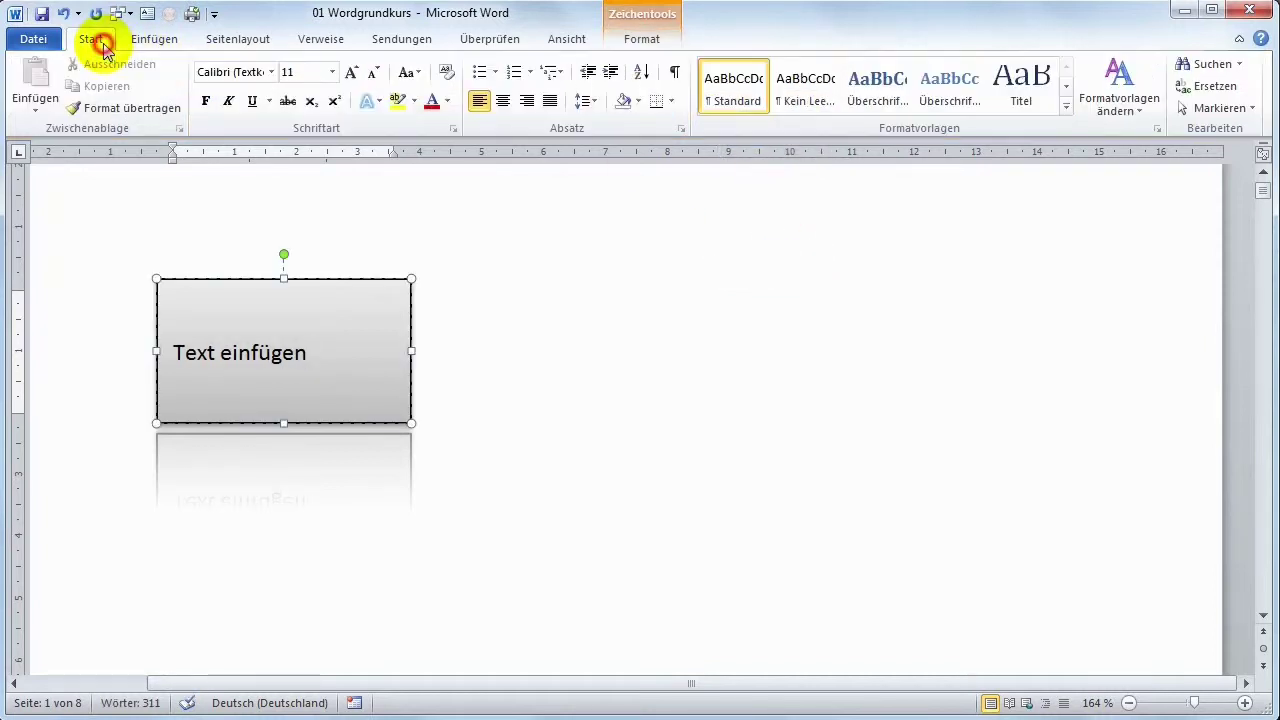
Apply centred paragraph alignment to 'Text einfügen' inside the grey box.
{"action": "left_click", "coordinate": [503, 101]}
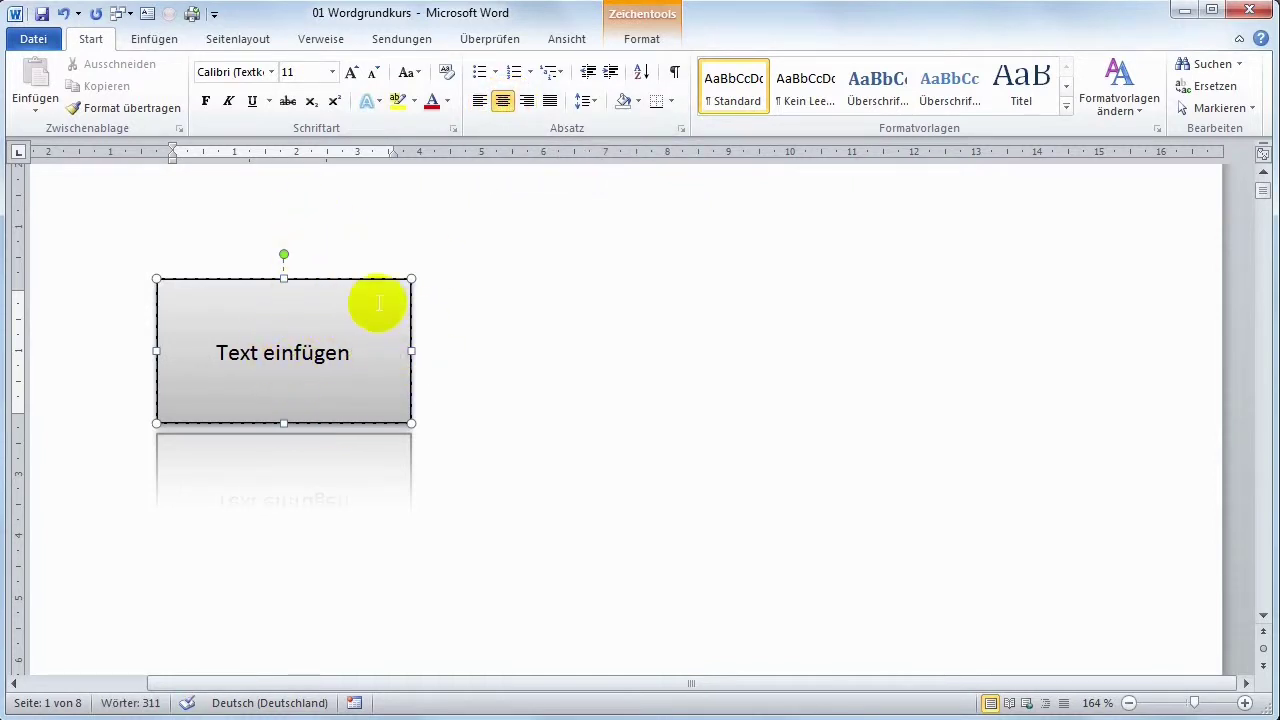
{"action": "left_click", "coordinate": [636, 44]}
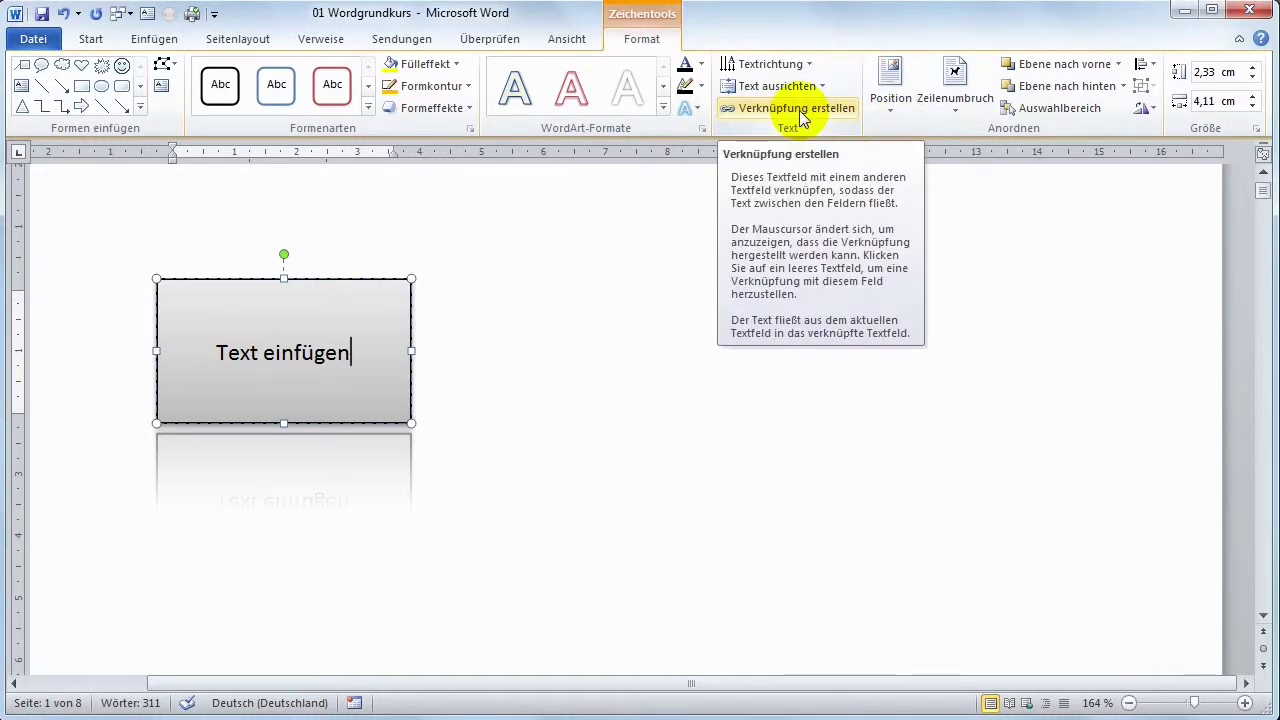
Draw a second, empty text box to the right of the grey box.
{"action": "left_click", "coordinate": [554, 287]}
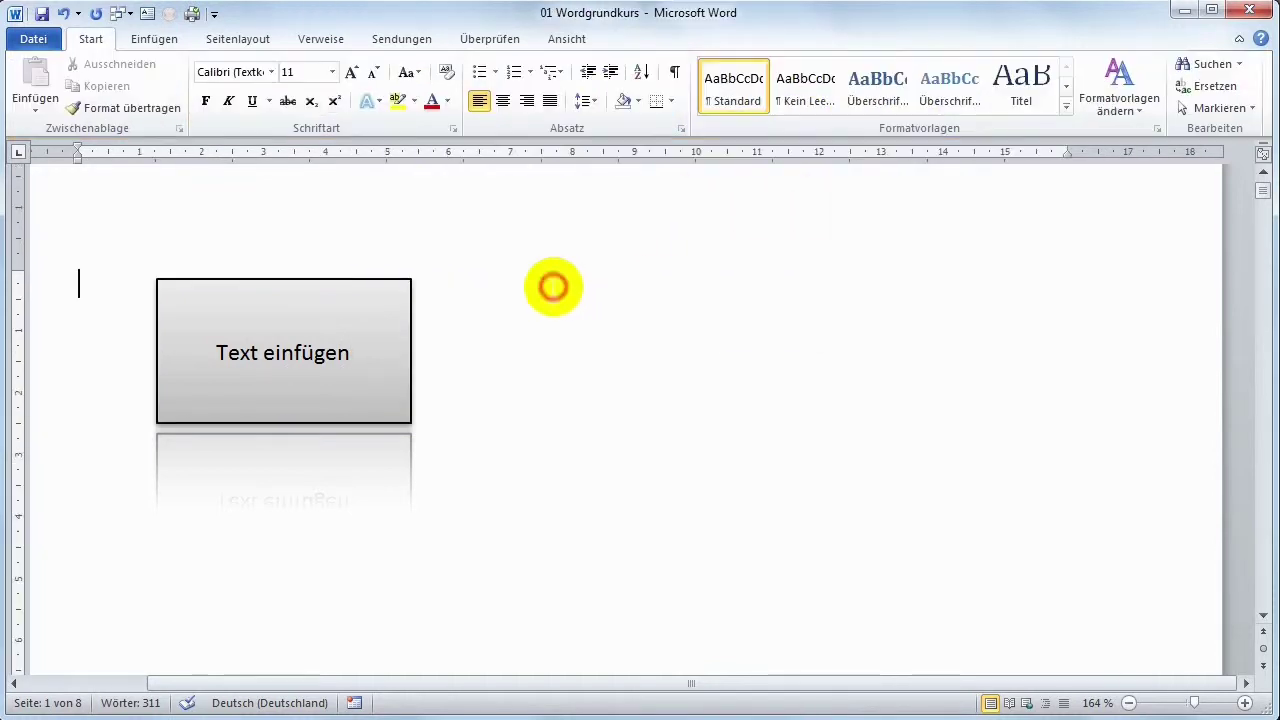
{"action": "left_click", "coordinate": [146, 14]}
{"action": "left_click_drag", "start_coordinate": [454, 279], "coordinate": [694, 423]}
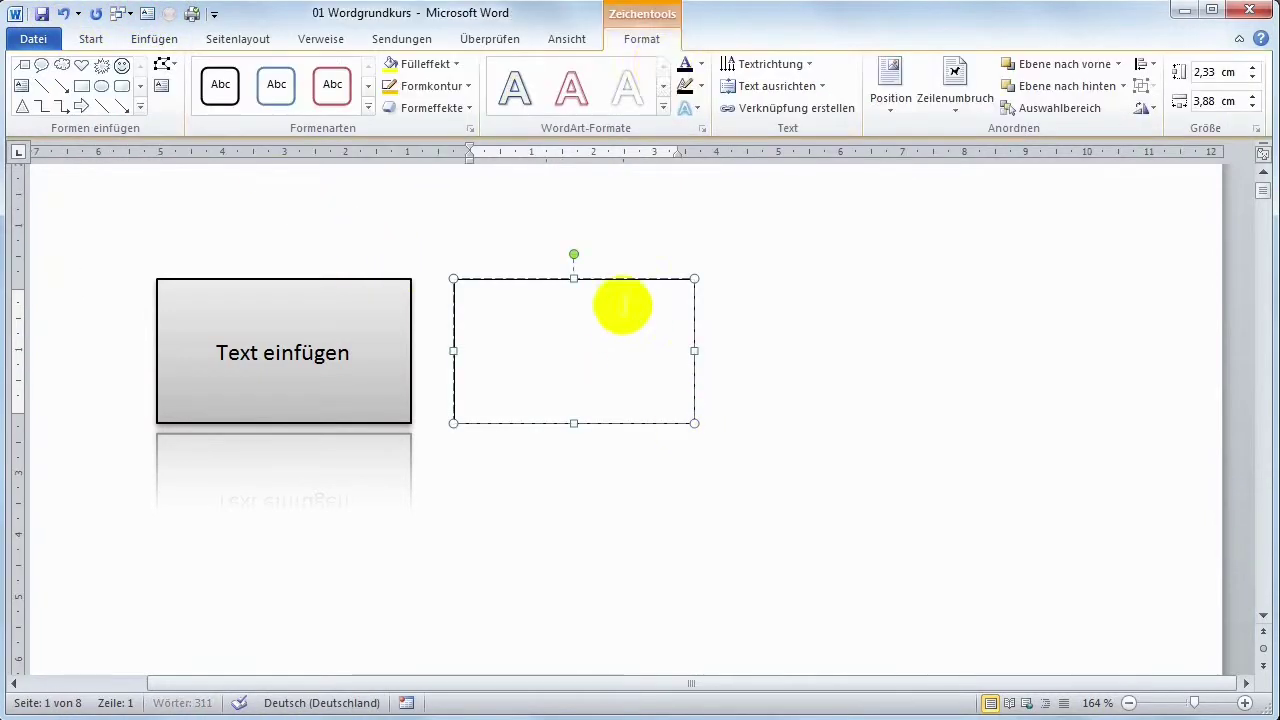
Link the grey box to the empty box so its text flows into it.
{"action": "left_click", "coordinate": [387, 316]}
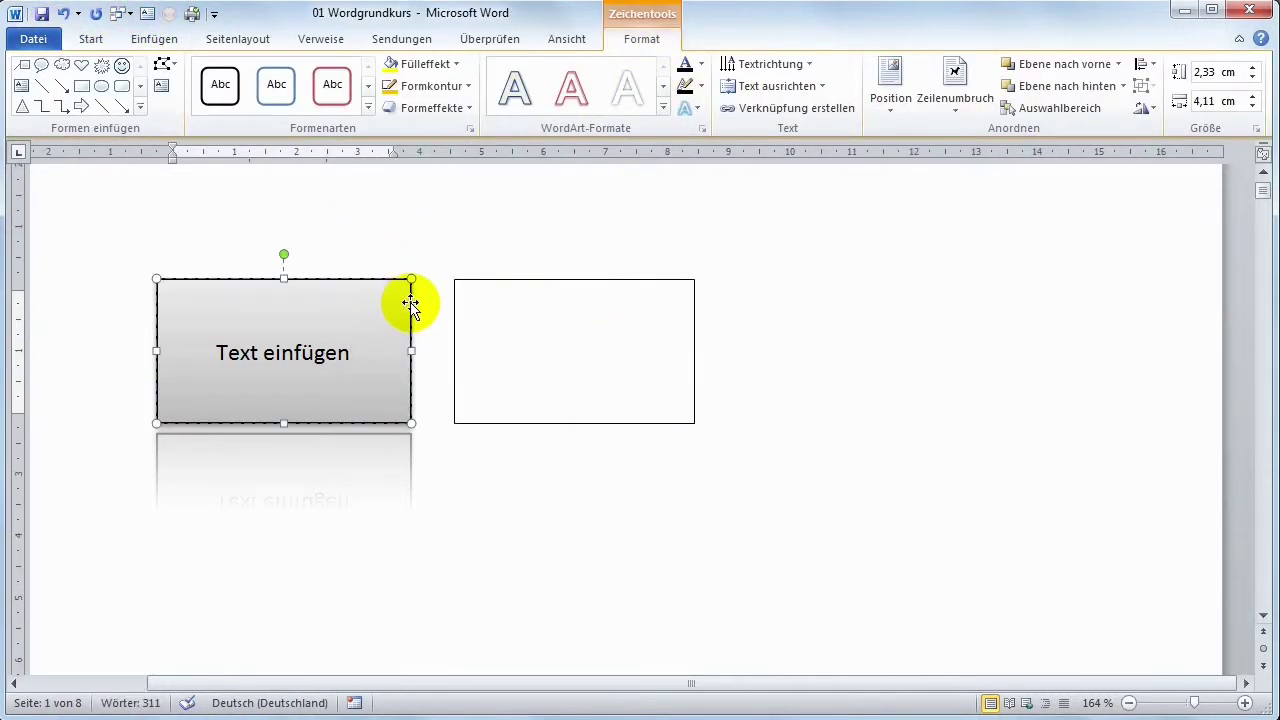
{"action": "left_click", "coordinate": [410, 305]}
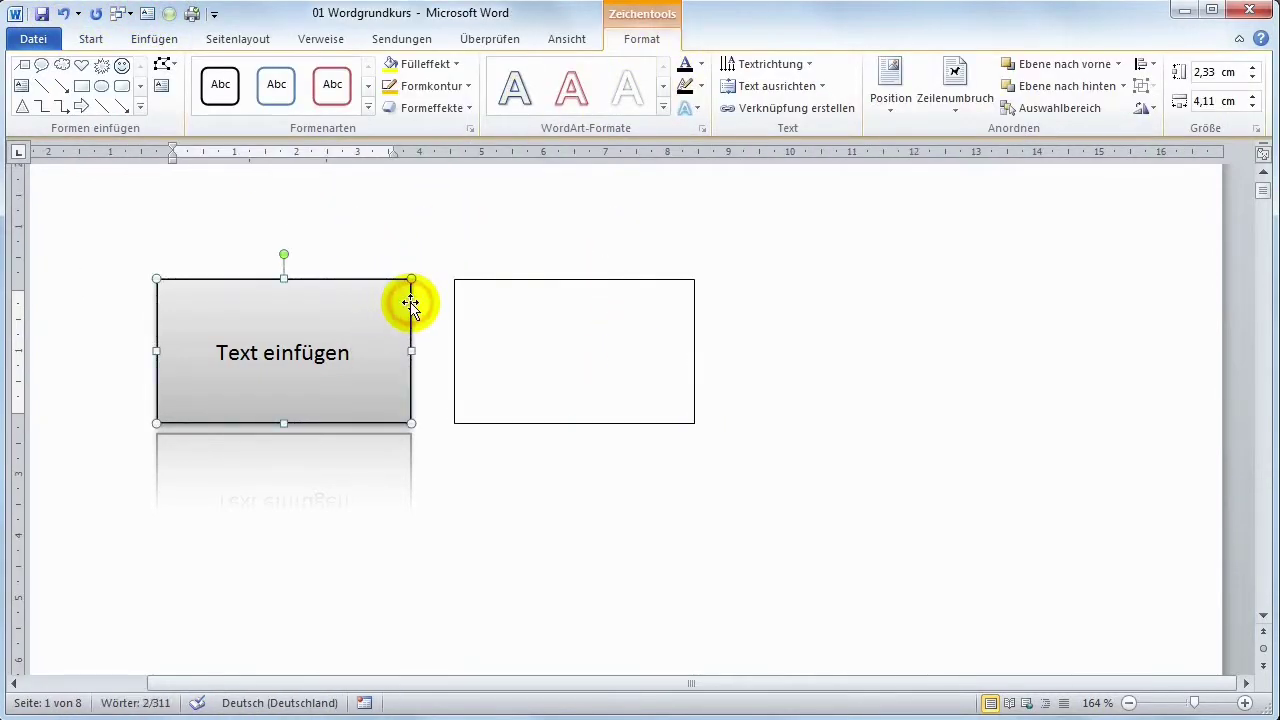
{"action": "left_click", "coordinate": [752, 110]}
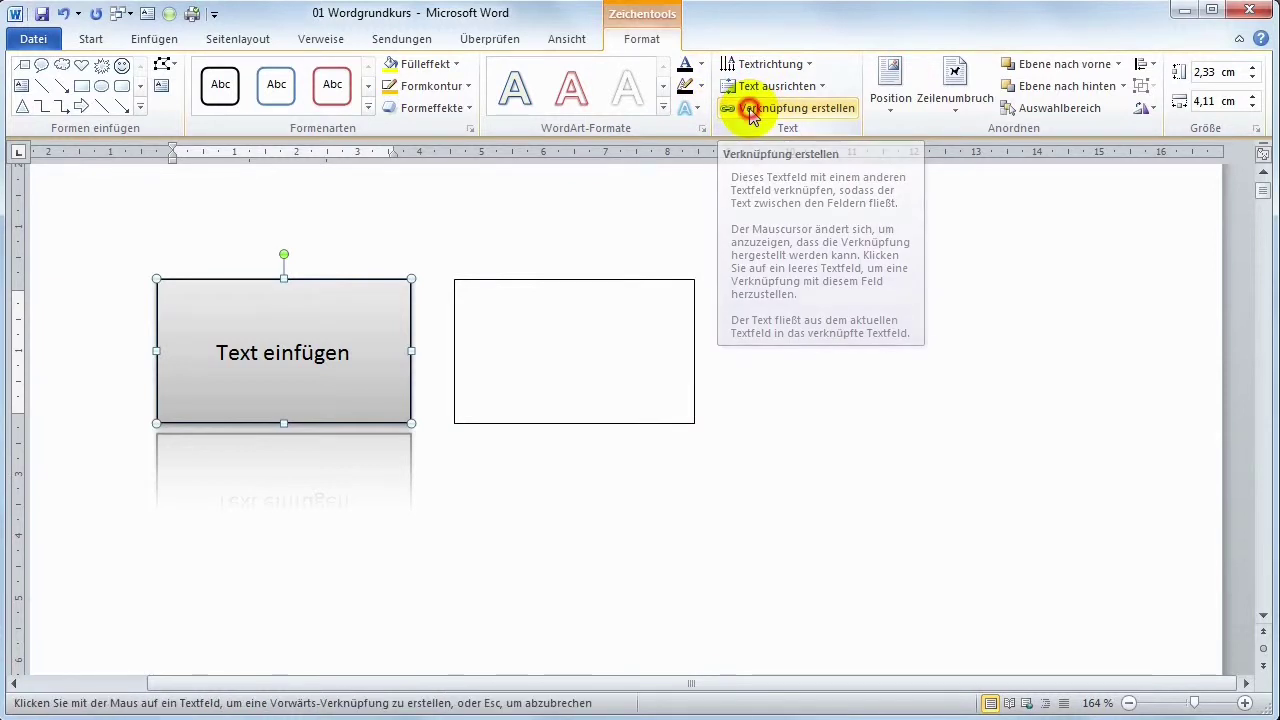
{"action": "left_click", "coordinate": [507, 300]}
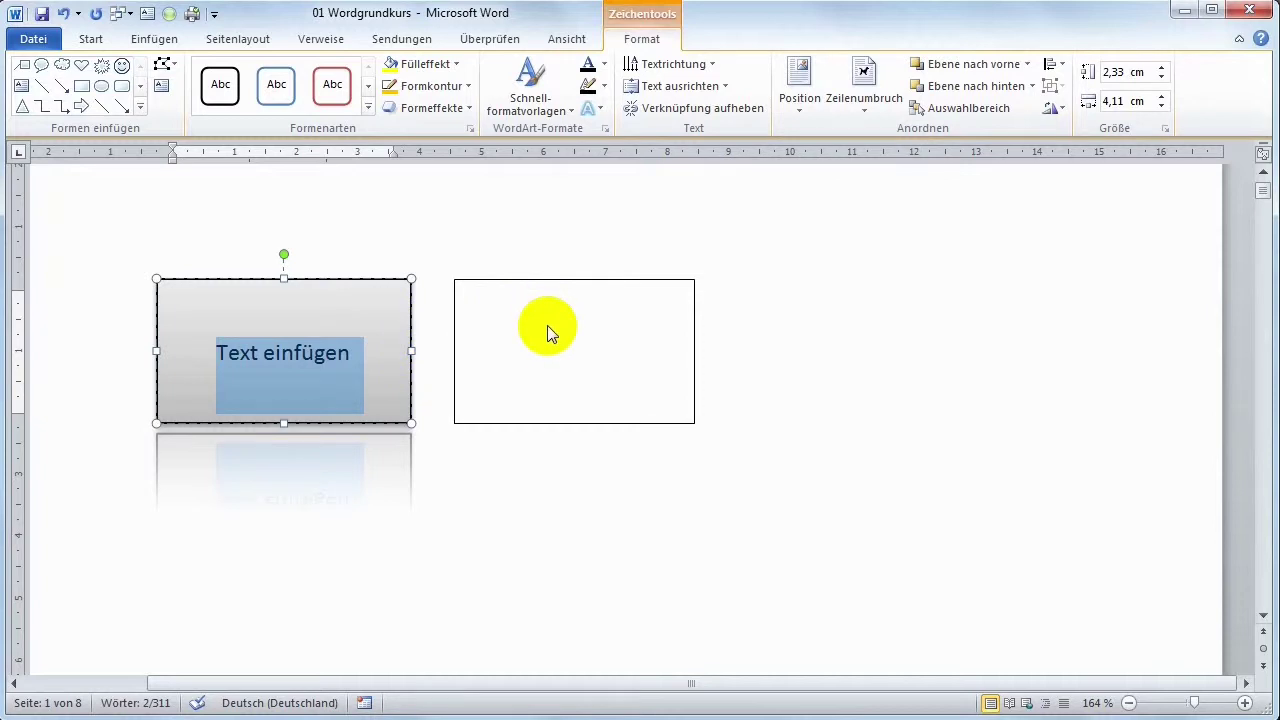
Type a long run of 'd' characters after 'Text einfügen' until it spills into the linked box.
{"action": "left_click", "coordinate": [379, 350]}
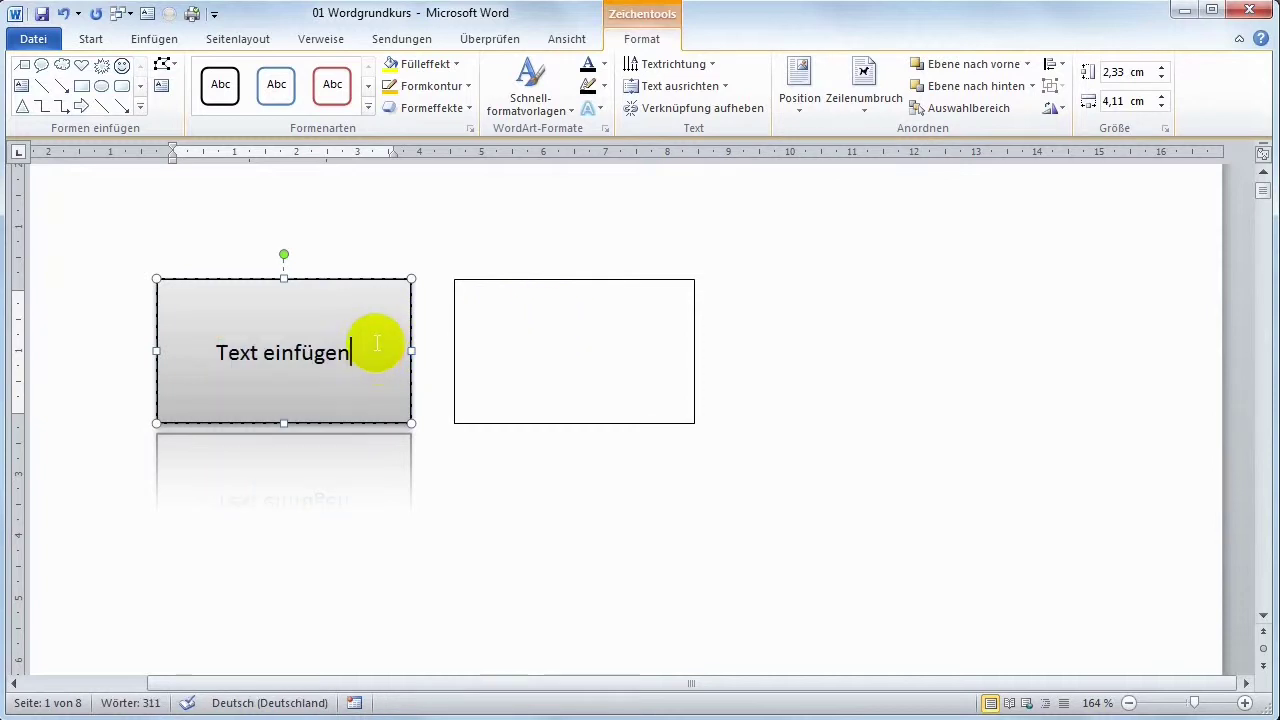
{"action": "type", "text": " d"}
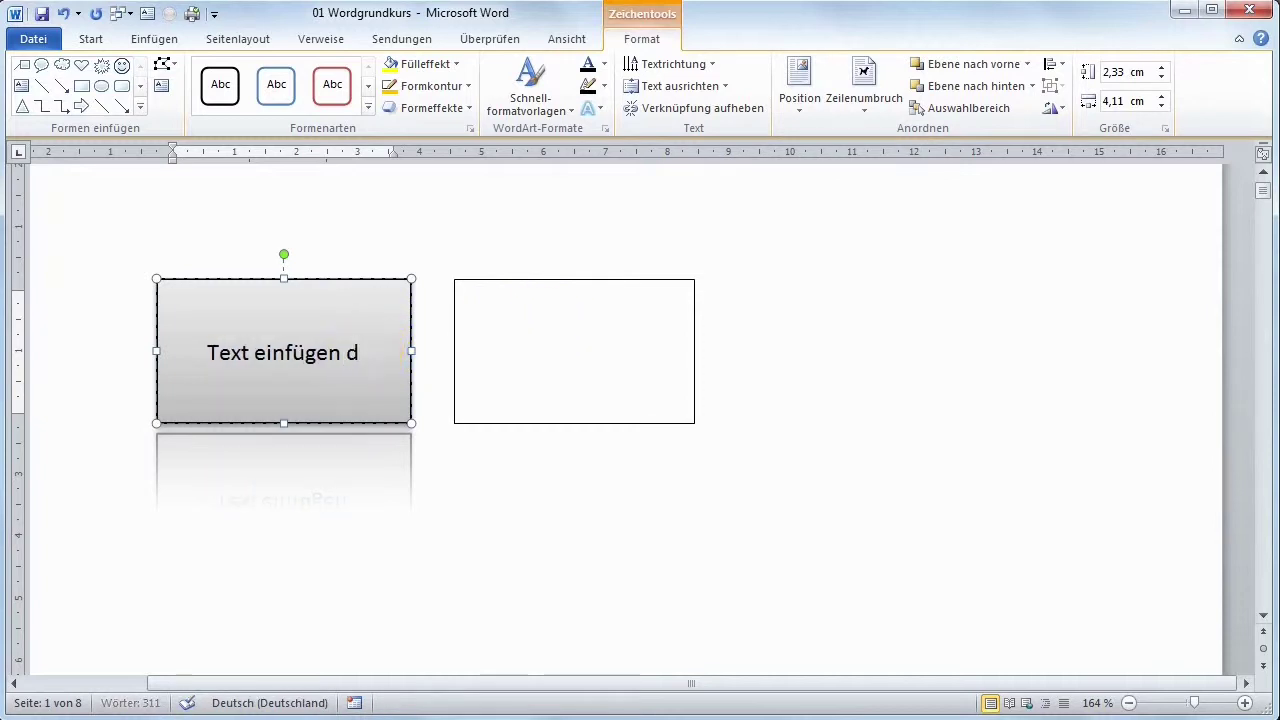
{"action": "type", "text": "ddddddddddddddddddddddddddddddddd"}
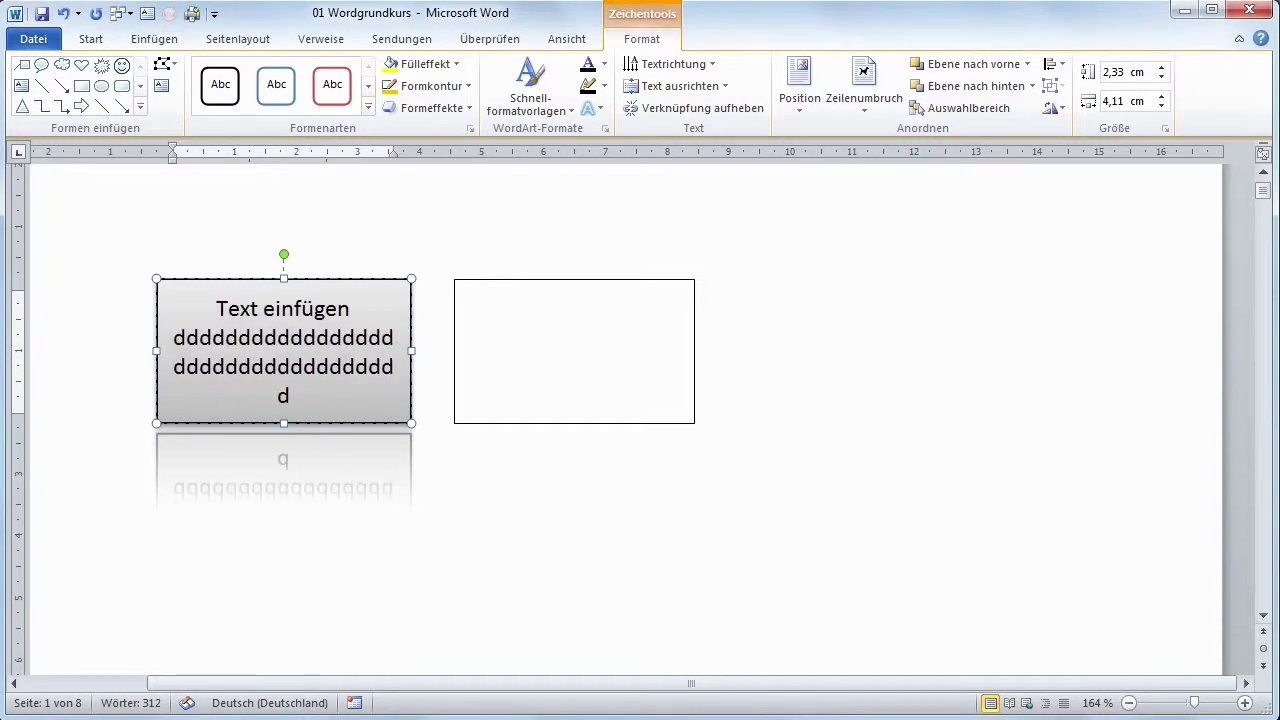
{"action": "type", "text": "dddddddddddddddddddddddd"}
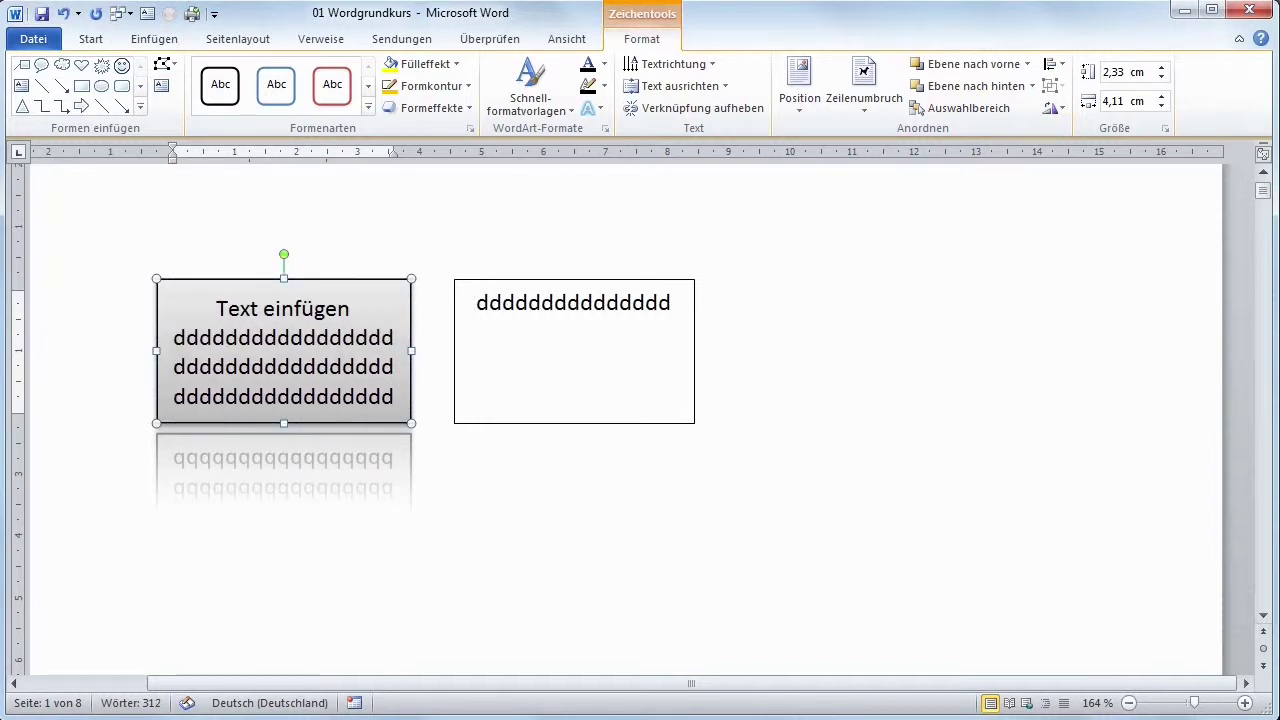
{"action": "type", "text": "dddddddddddddddddddddd"}
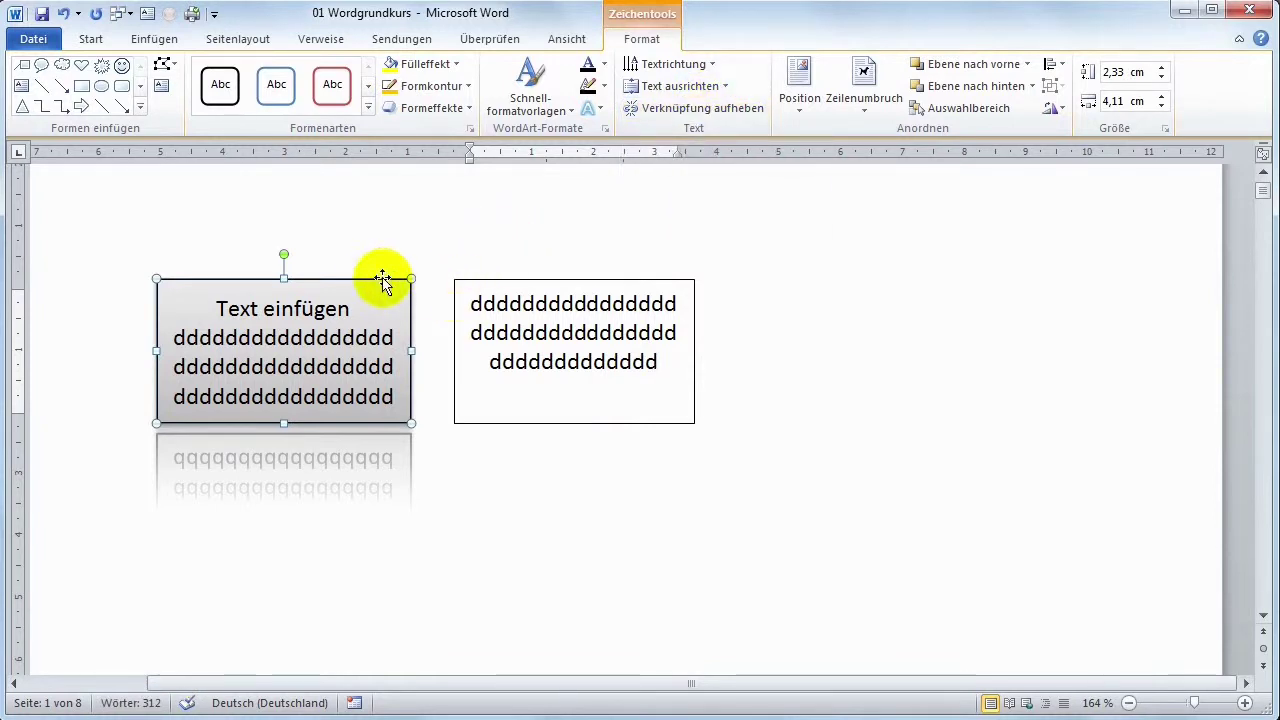
{"action": "left_click", "coordinate": [166, 251]}
{"action": "type", "text": "=rand("}
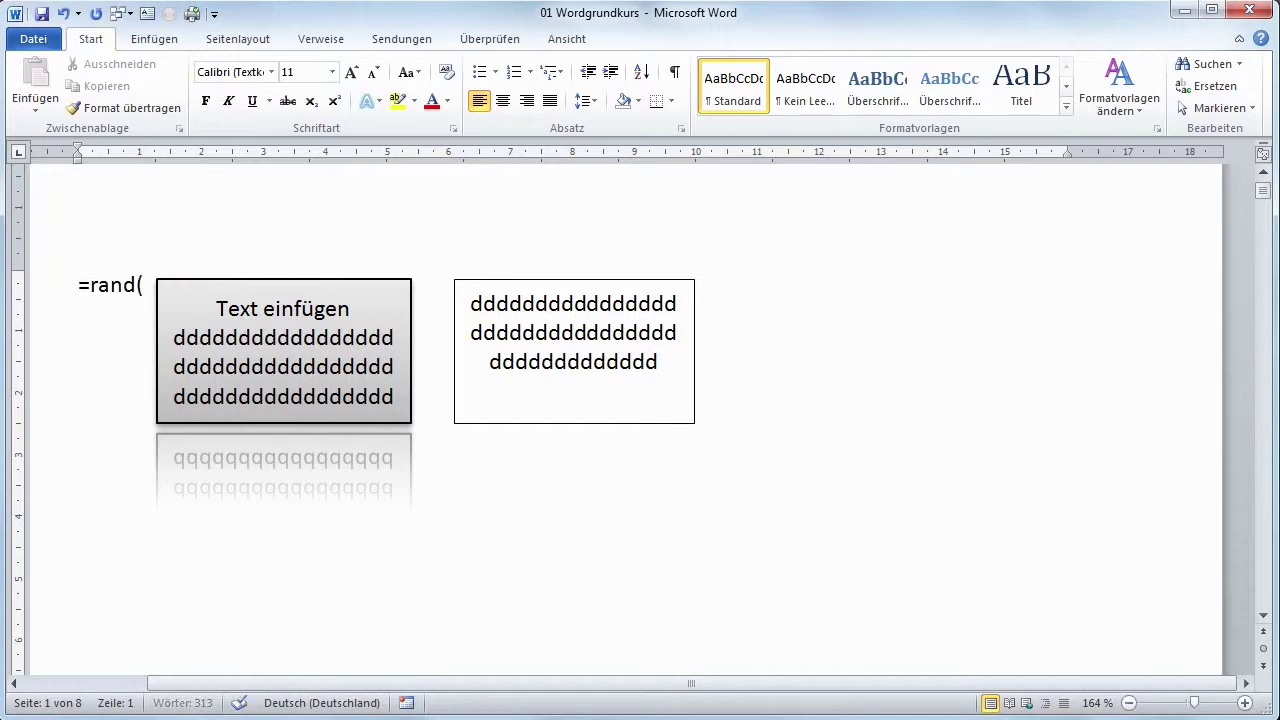
Fill the page with sample body paragraphs using =rand().
{"action": "type", "text": ")"}
{"action": "key", "text": "Return"}
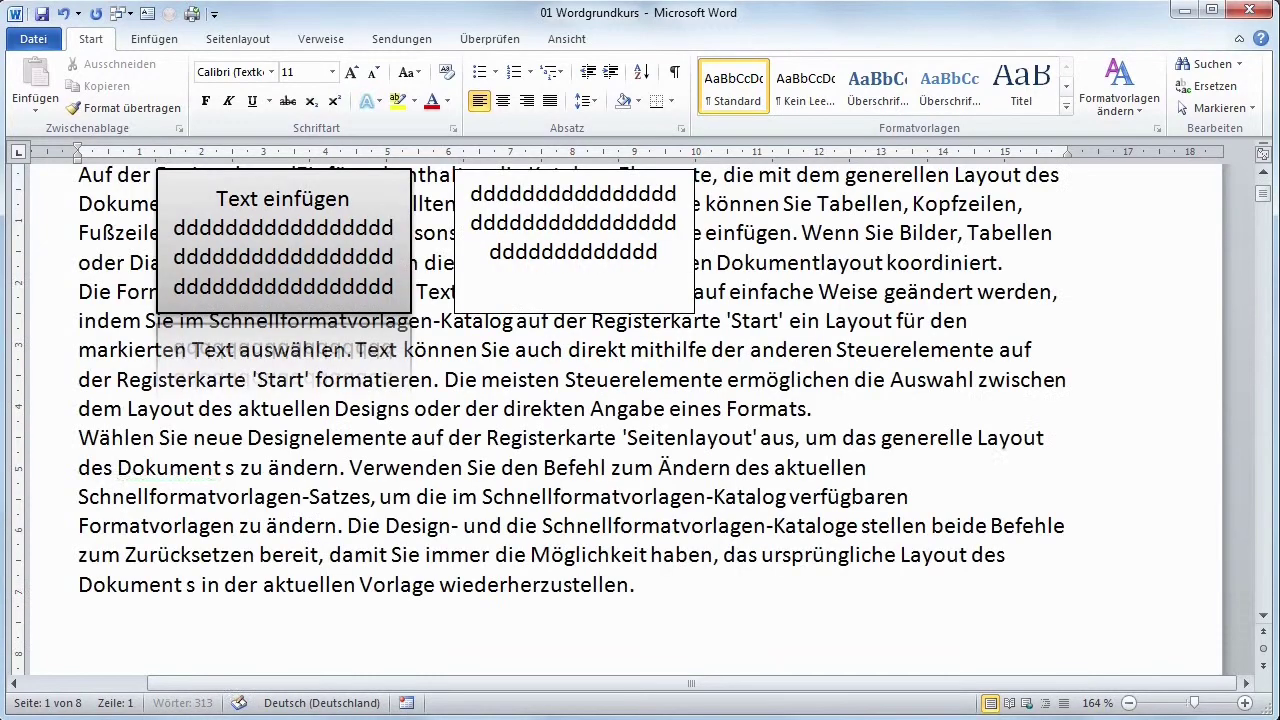
{"action": "scroll", "coordinate": [391, 357], "scroll_direction": "up", "scroll_amount": 2}
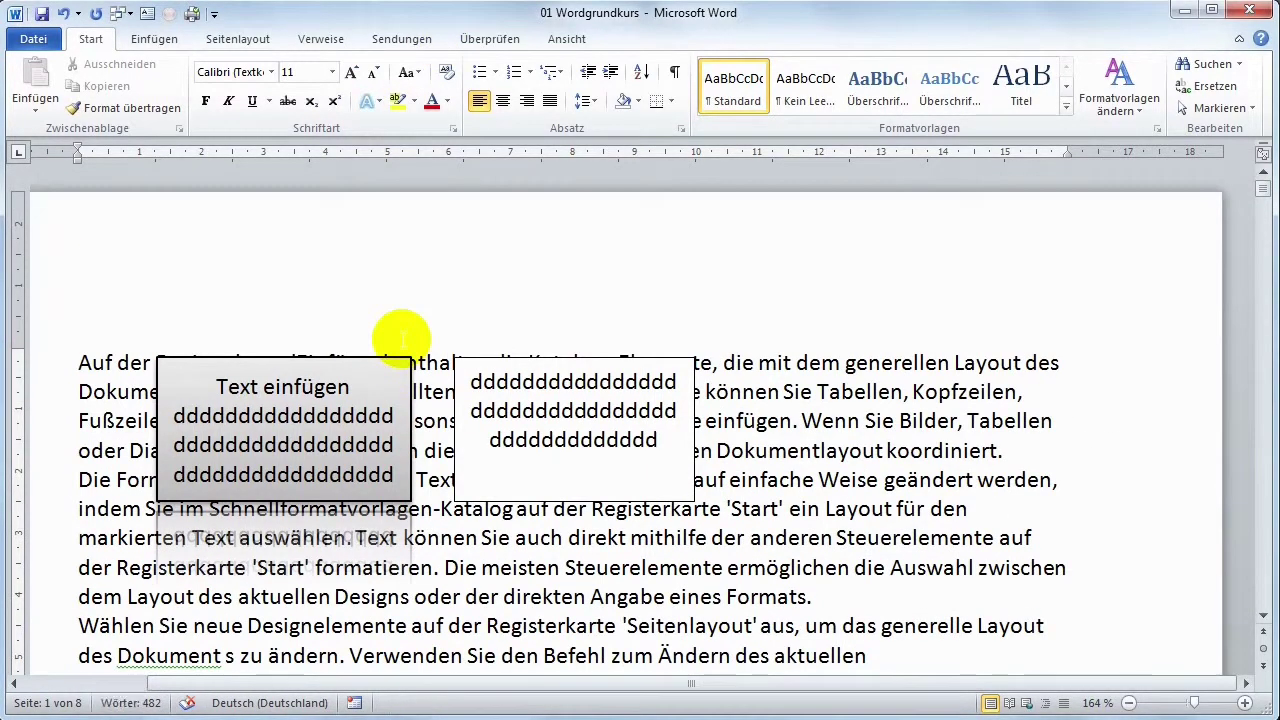
Move the Text einfügen box slightly down and the d text box further right.
{"action": "left_click_drag", "start_coordinate": [391, 357], "coordinate": [390, 413]}
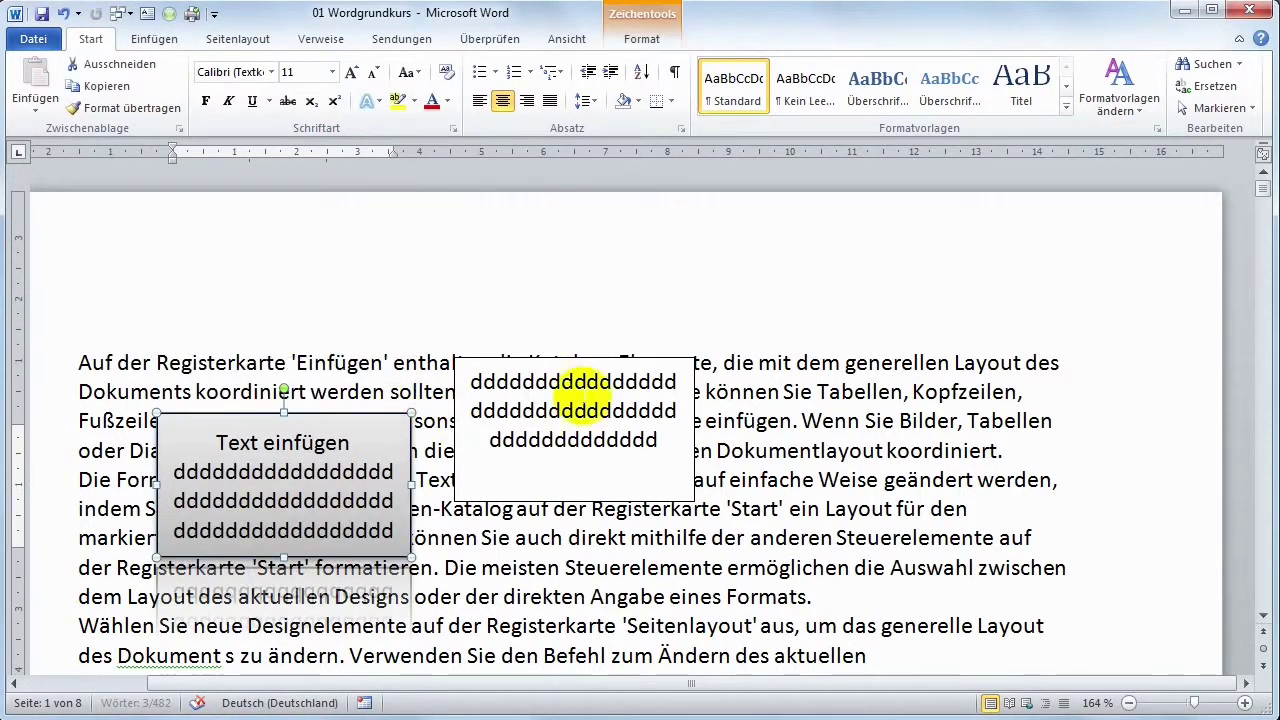
{"action": "left_click_drag", "start_coordinate": [604, 368], "coordinate": [952, 456]}
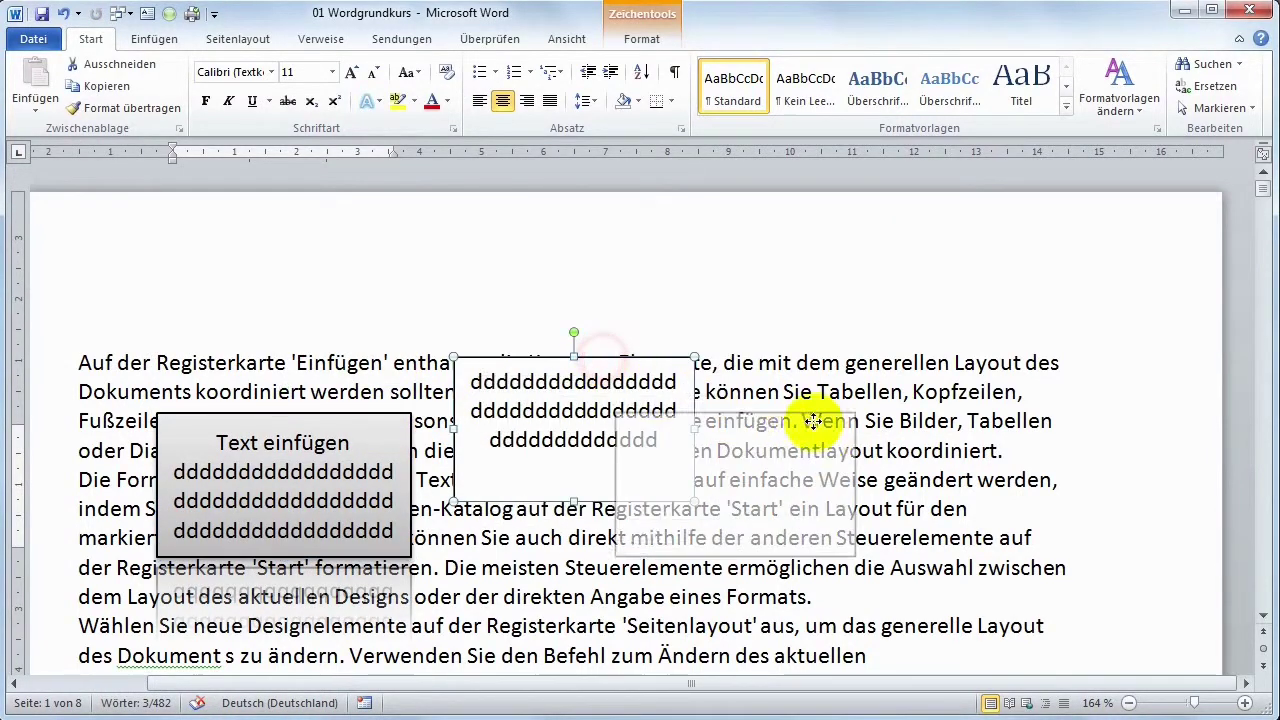
{"action": "left_click", "coordinate": [405, 420]}
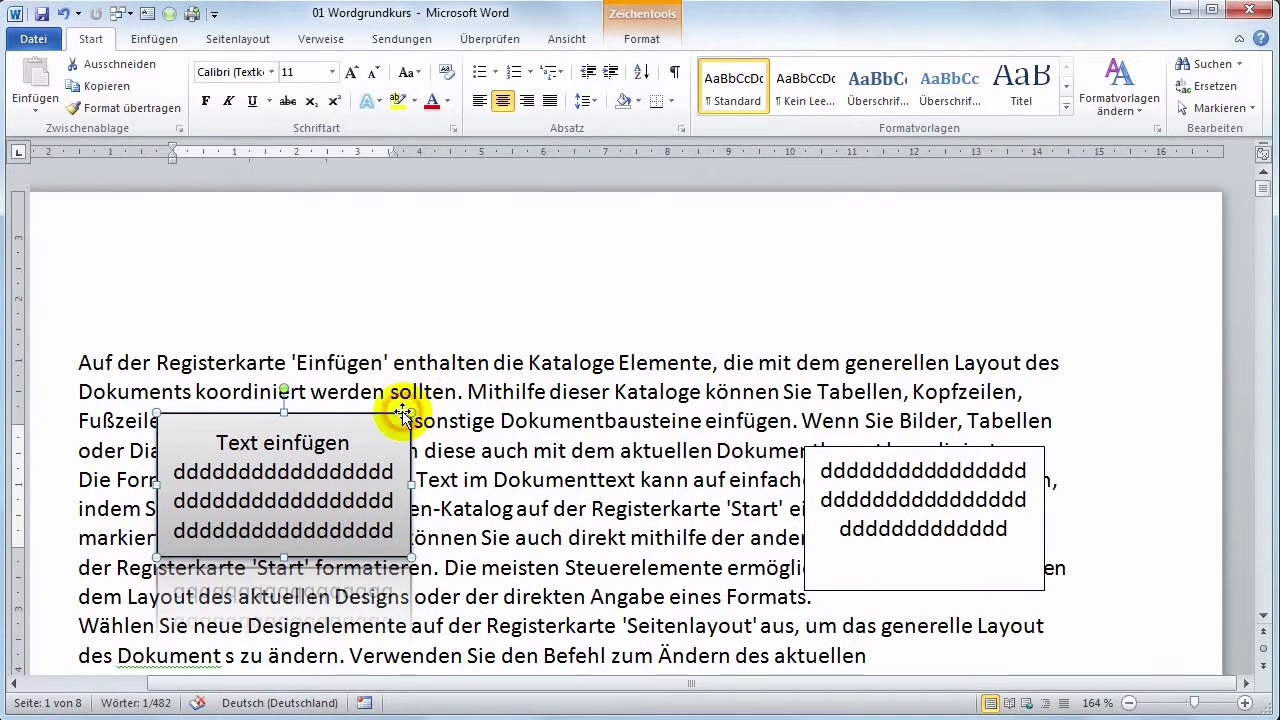
{"action": "left_click", "coordinate": [641, 40]}
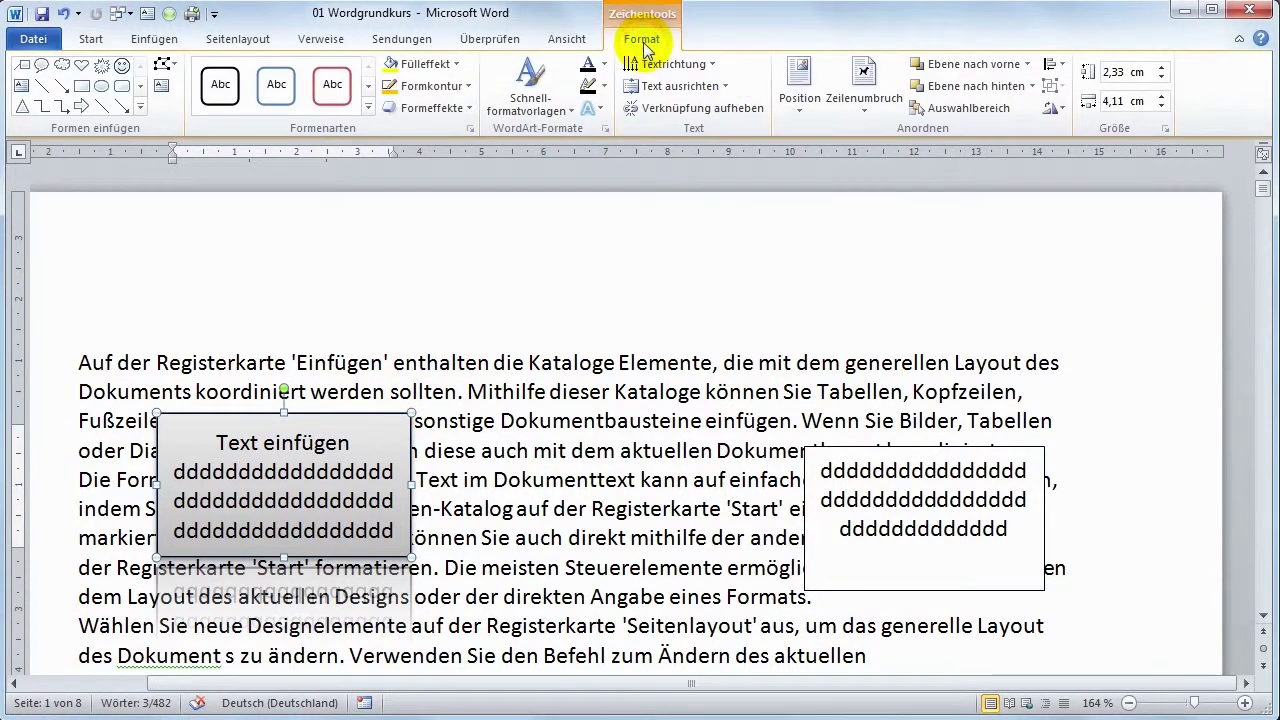
Set tight (Passend) text wrapping on the gradient box and shift it right and down.
{"action": "left_click", "coordinate": [862, 98]}
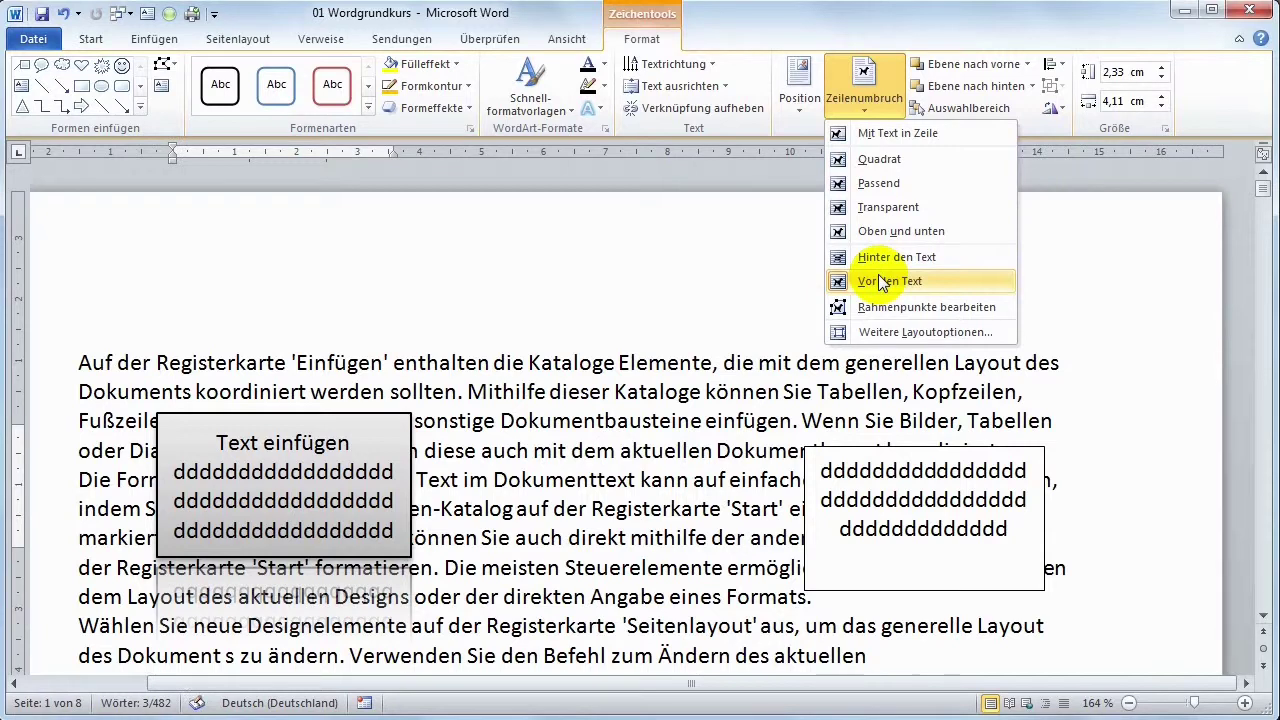
{"action": "left_click", "coordinate": [873, 184]}
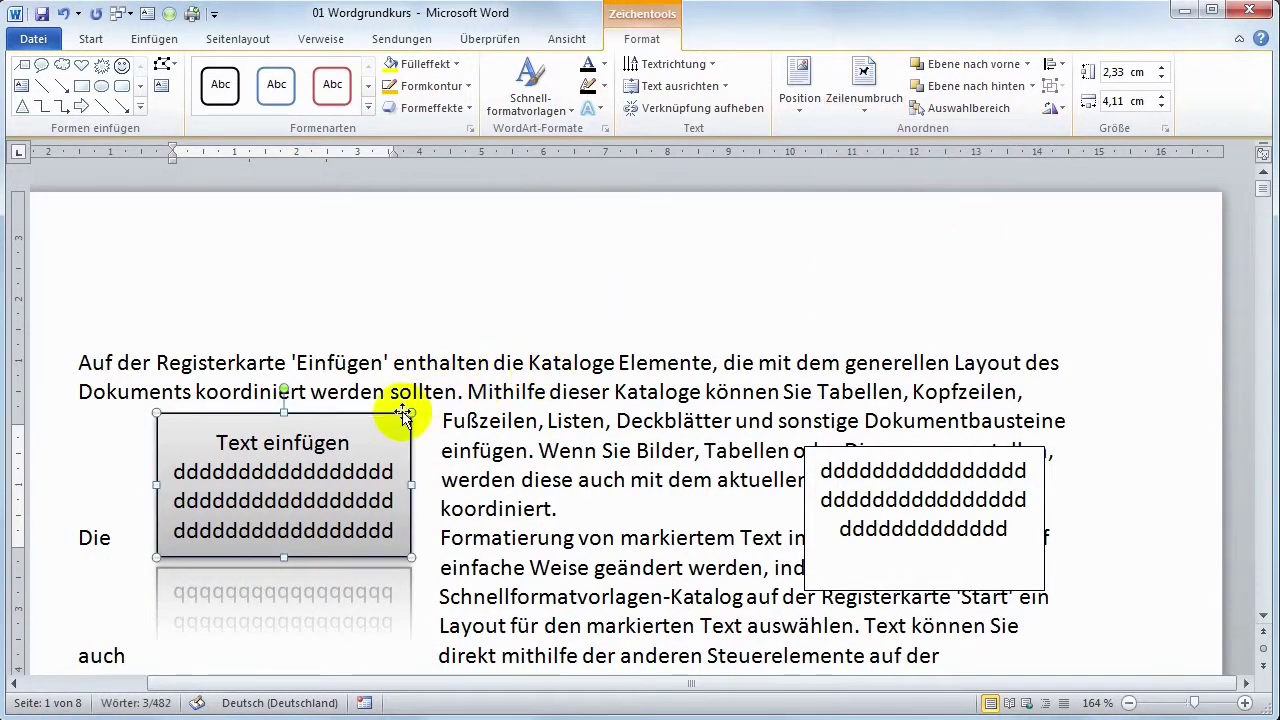
{"action": "left_click_drag", "start_coordinate": [402, 414], "coordinate": [484, 420]}
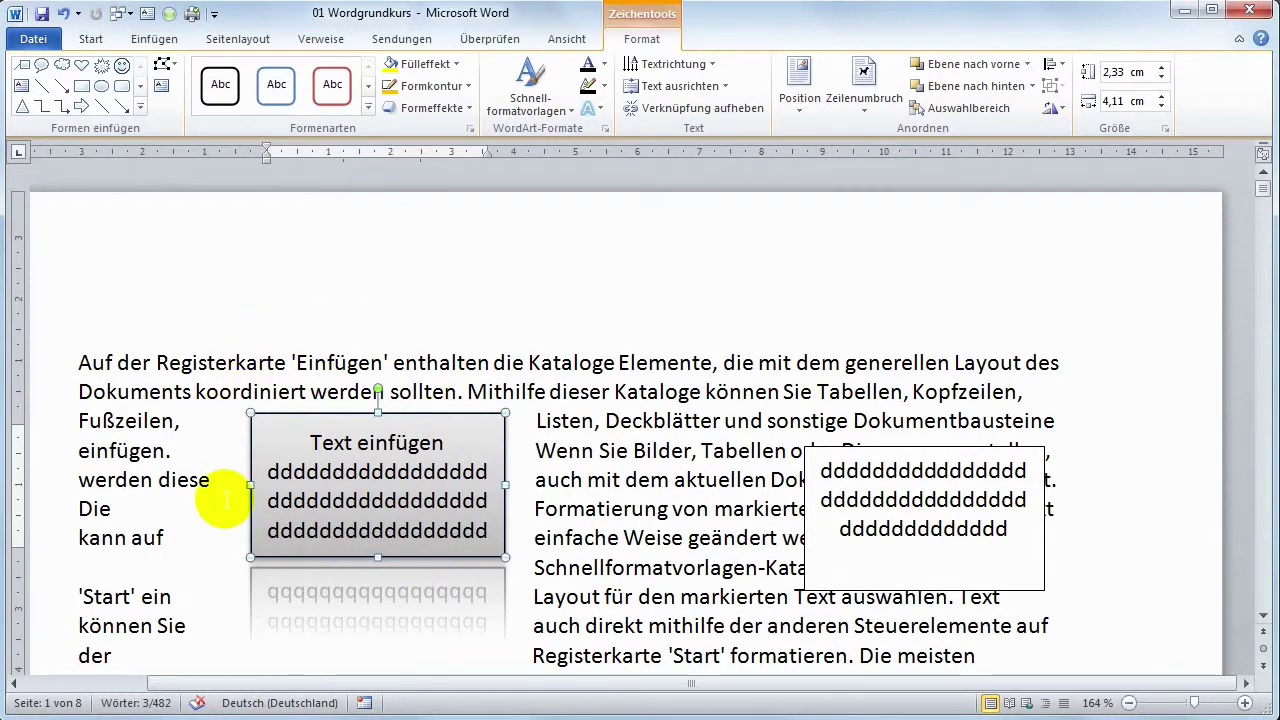
{"action": "scroll", "coordinate": [290, 497], "scroll_direction": "down", "scroll_amount": 2}
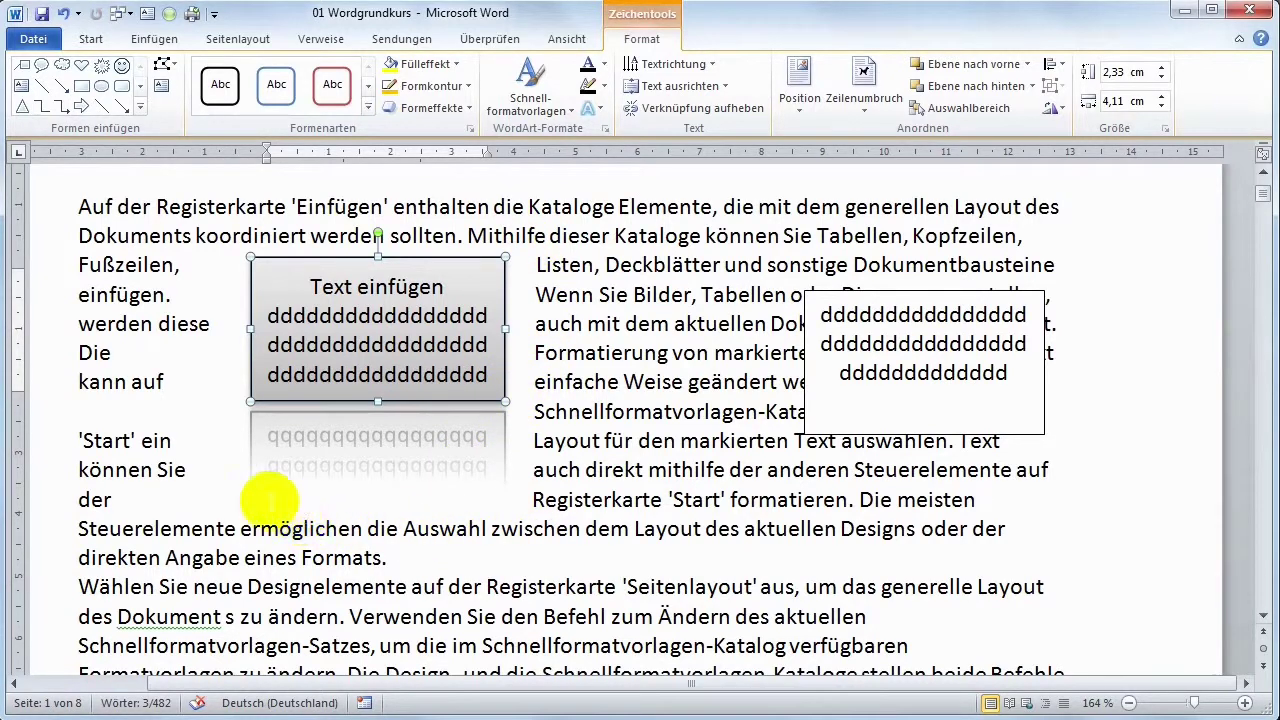
{"action": "left_click_drag", "start_coordinate": [307, 260], "coordinate": [382, 282]}
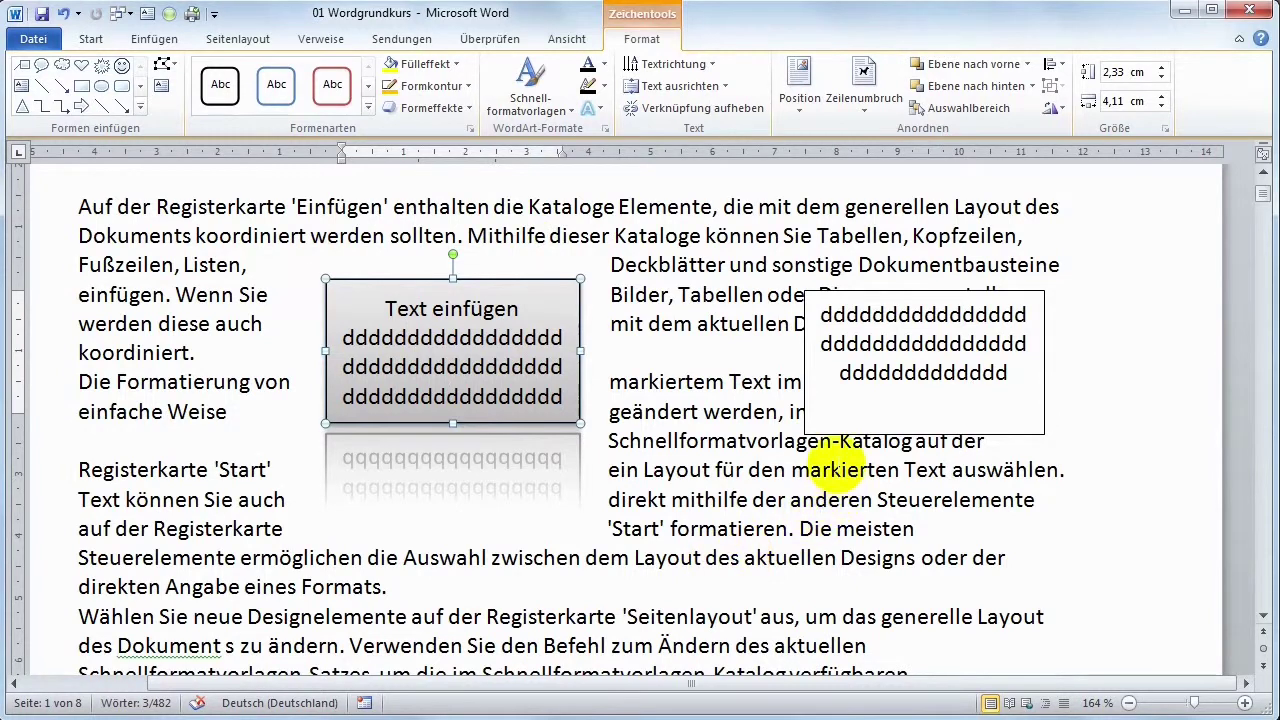
Delete the d text box and move the gradient box to the left margin.
{"action": "left_click", "coordinate": [843, 432]}
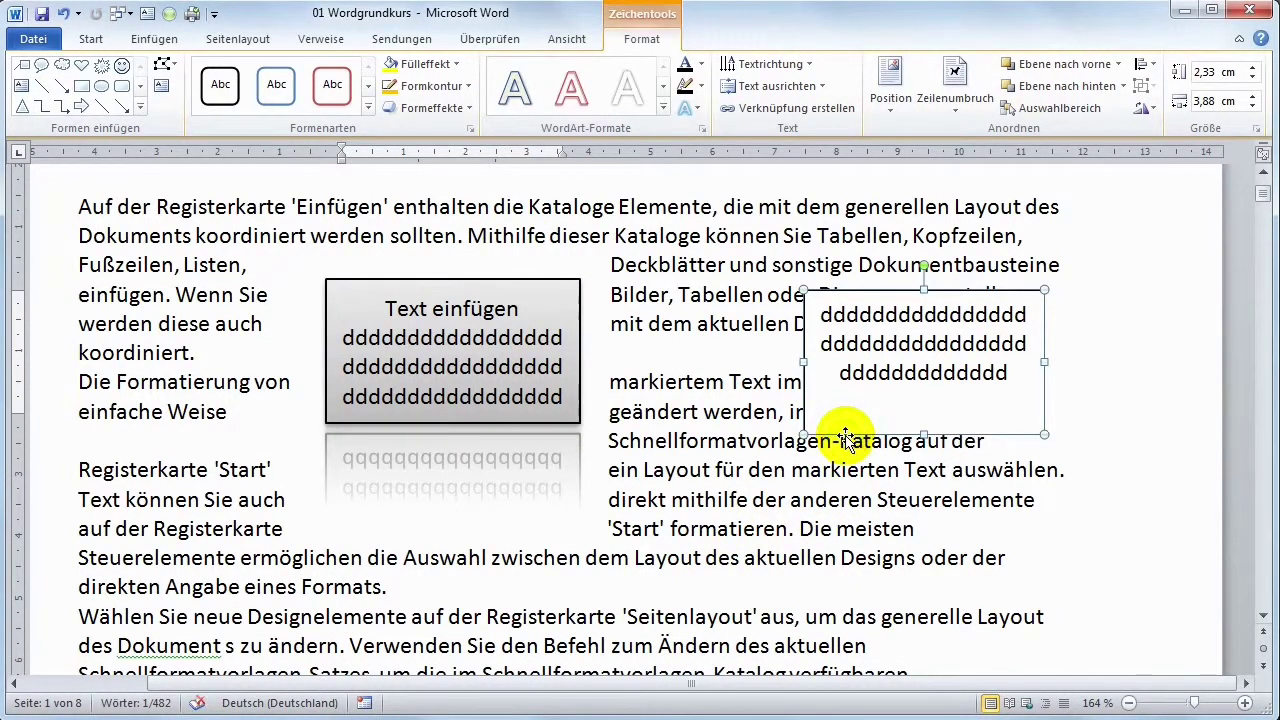
{"action": "key", "text": "Delete"}
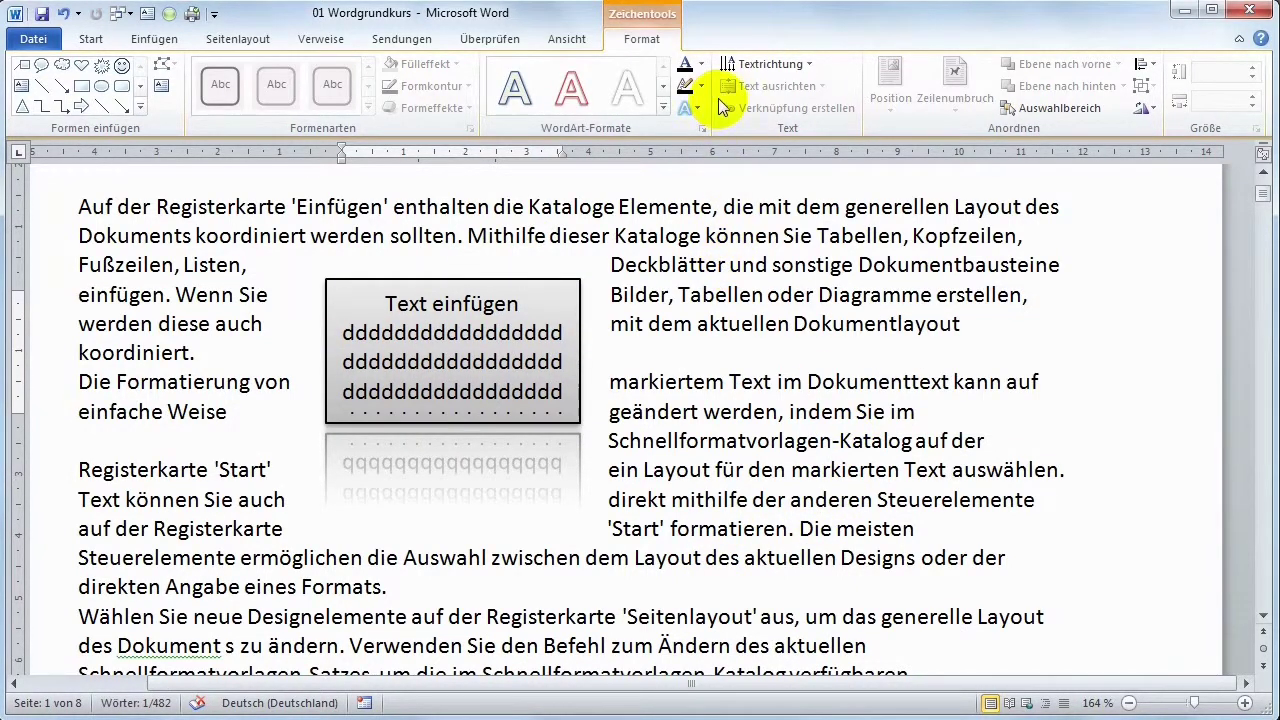
{"action": "left_click", "coordinate": [484, 280]}
{"action": "left_click_drag", "start_coordinate": [482, 280], "coordinate": [300, 263]}
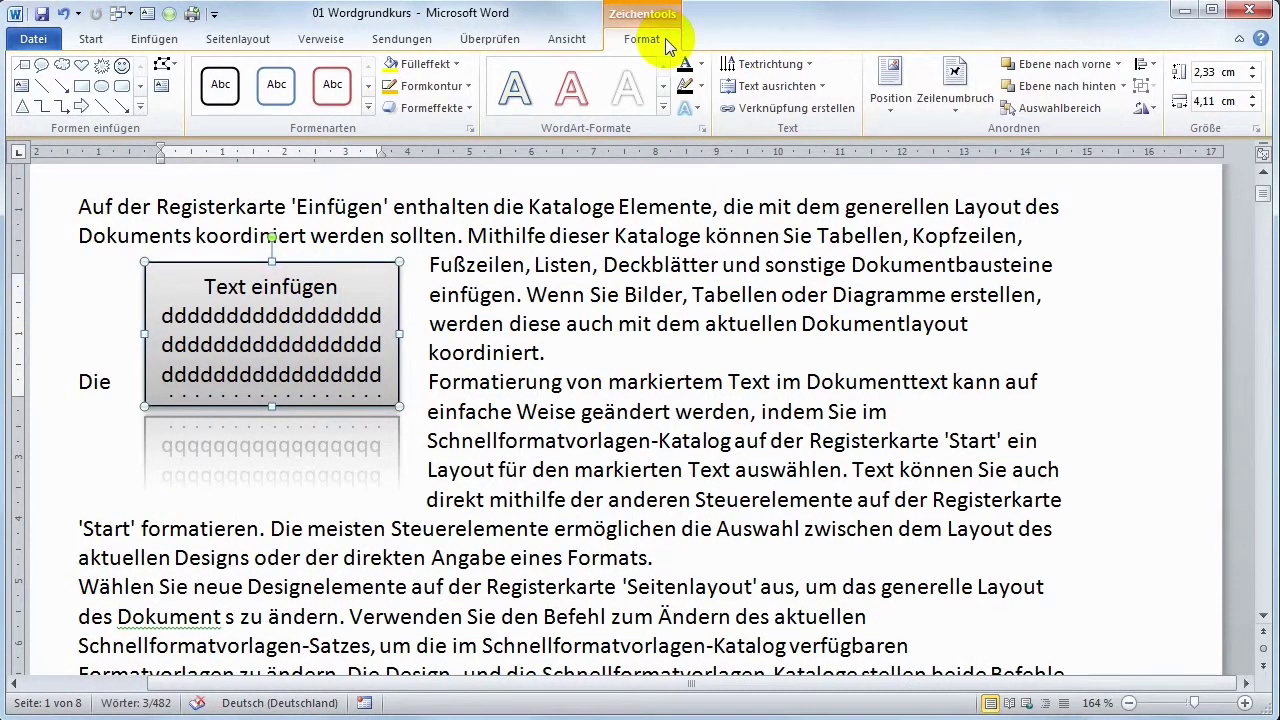
Place the cursor before 'Deckblätter' and show the Textfeld gallery of built-in text box designs.
{"action": "left_click", "coordinate": [158, 38]}
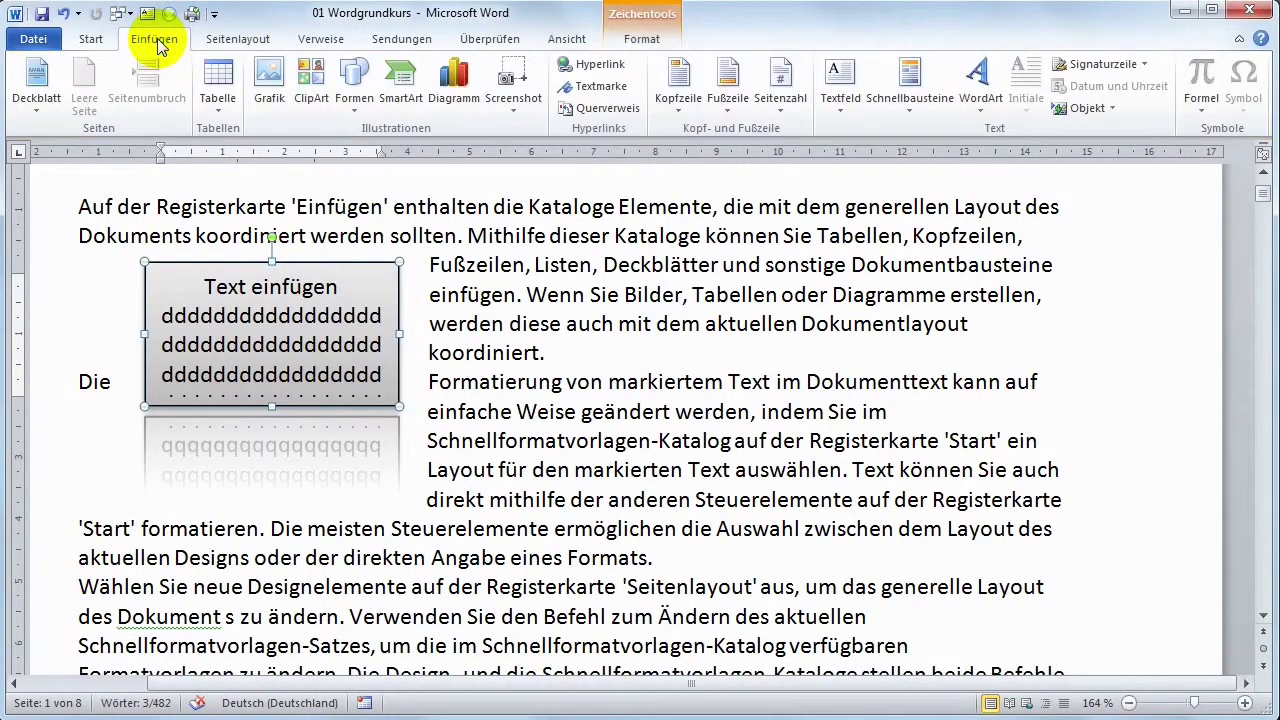
{"action": "left_click", "coordinate": [852, 103]}
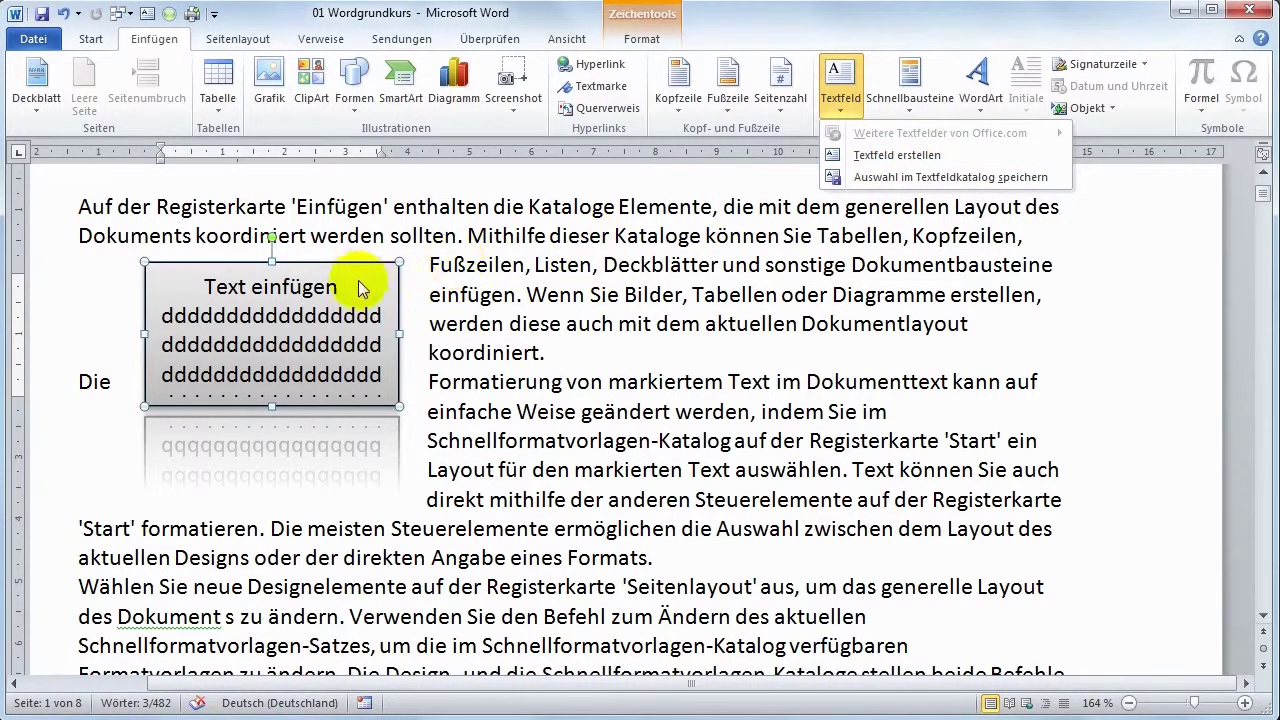
{"action": "left_click", "coordinate": [604, 265]}
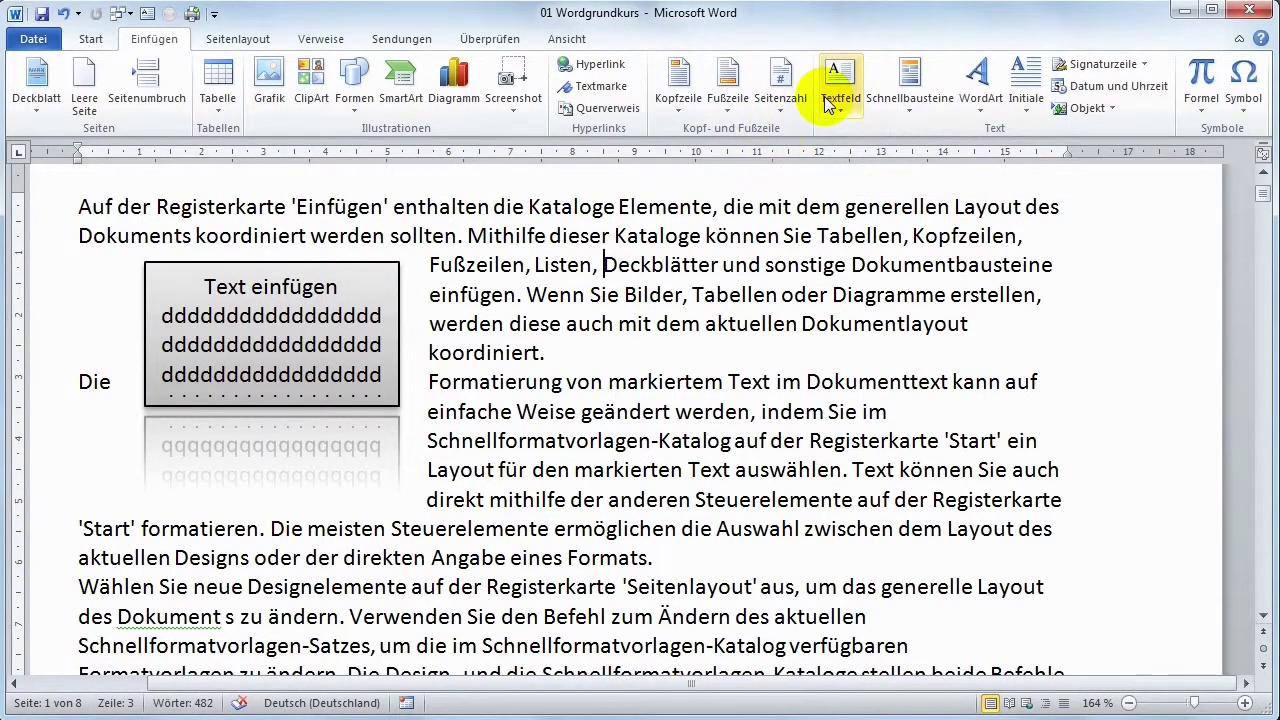
{"action": "left_click", "coordinate": [838, 88]}
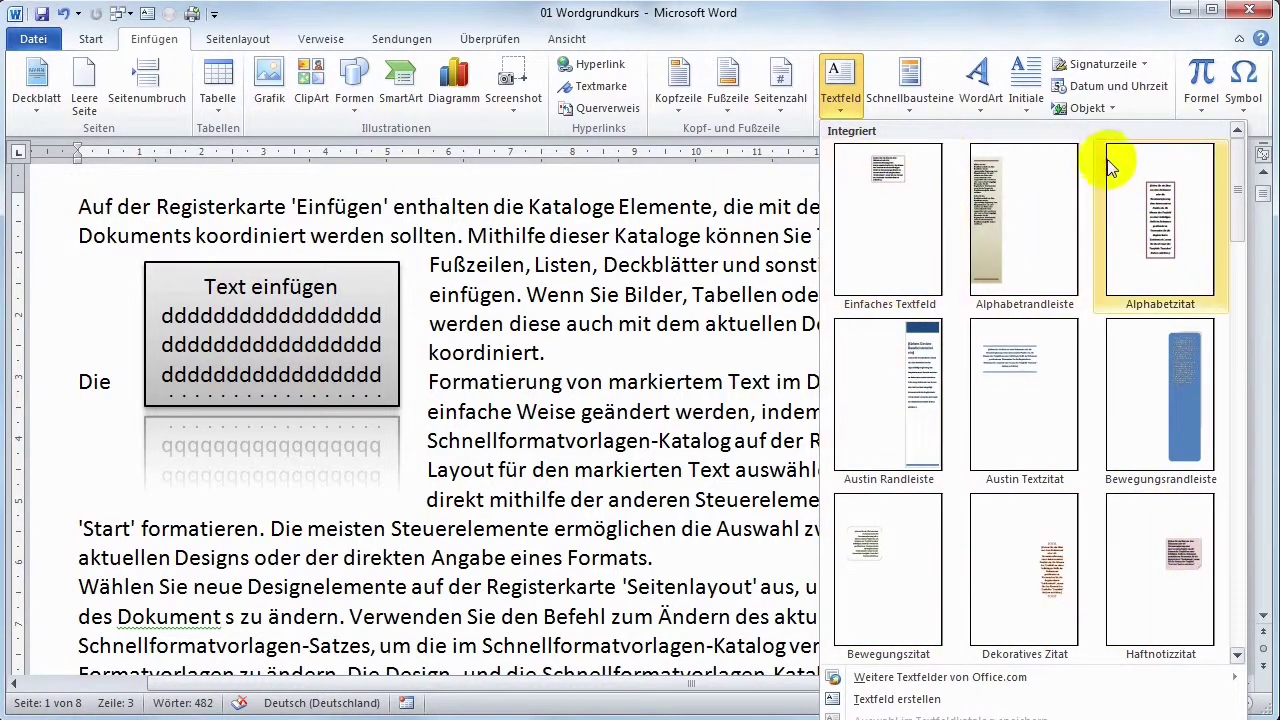
Insert a Haftnotizzitat box beside the first paragraph and replace its placeholder with 'Text einfüge'.
{"action": "left_click", "coordinate": [1154, 581]}
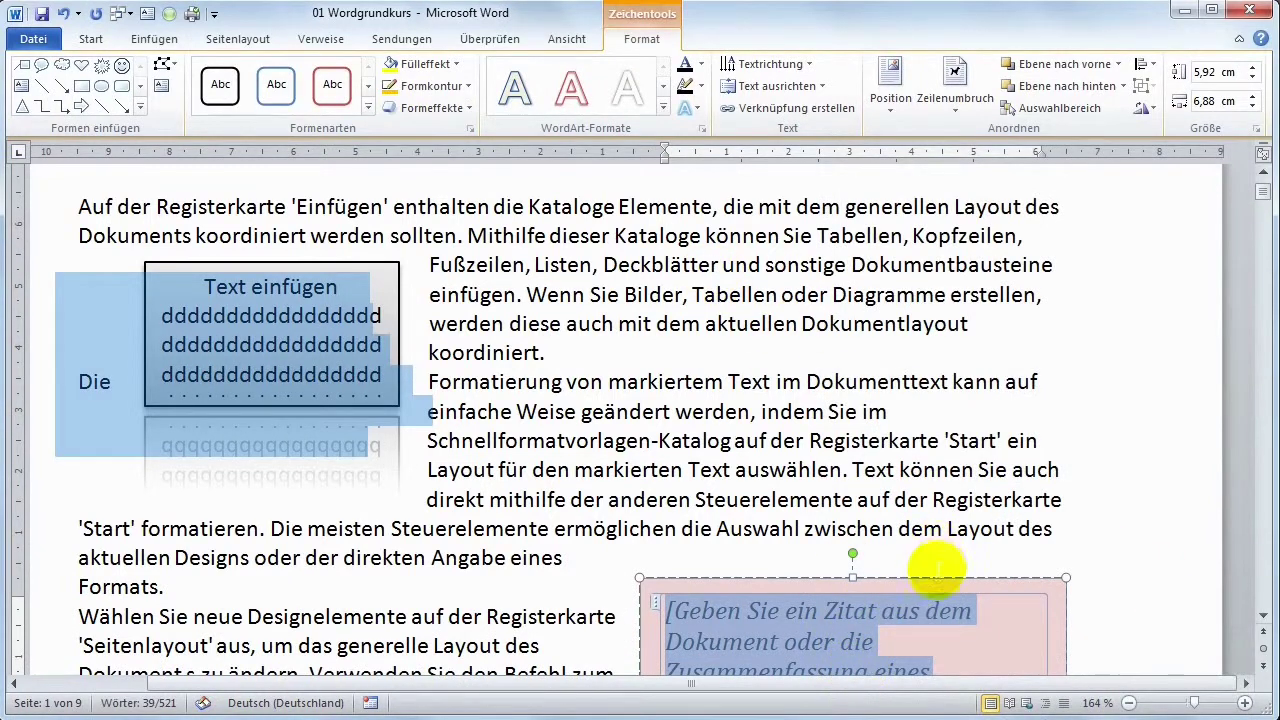
{"action": "left_click_drag", "start_coordinate": [937, 572], "coordinate": [906, 272]}
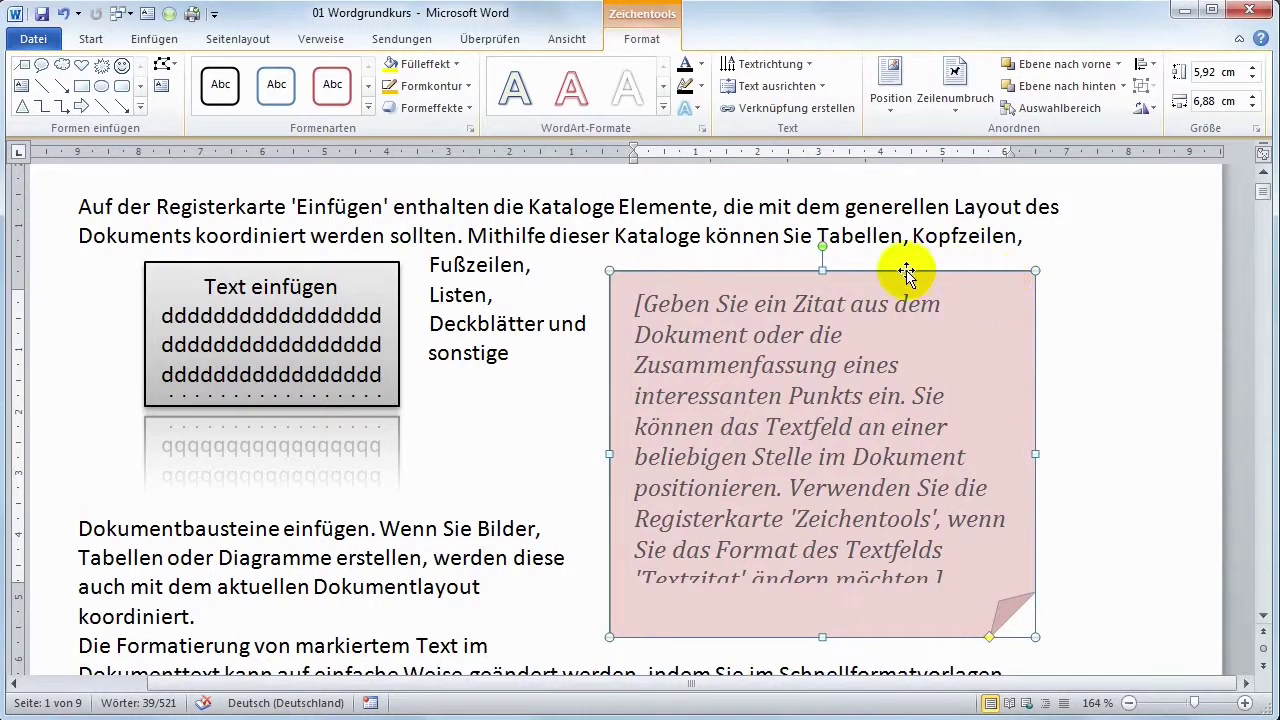
{"action": "left_click", "coordinate": [795, 440]}
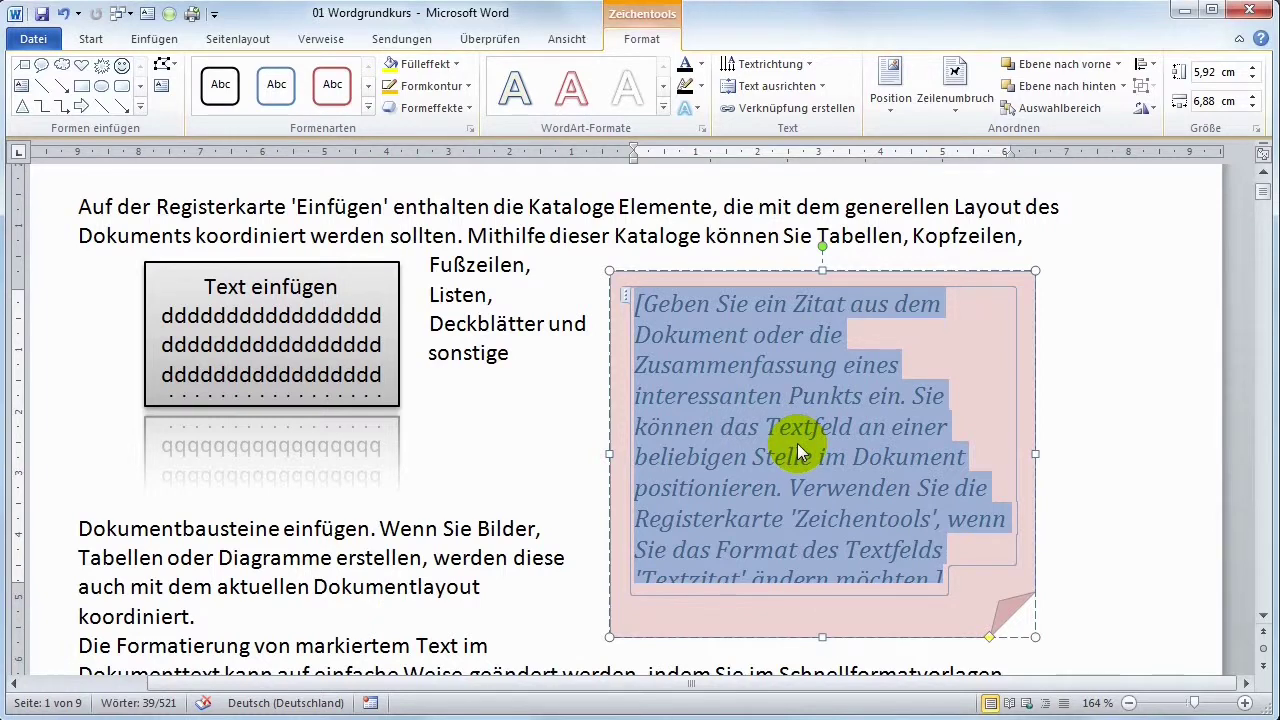
{"action": "type", "text": "Tex"}
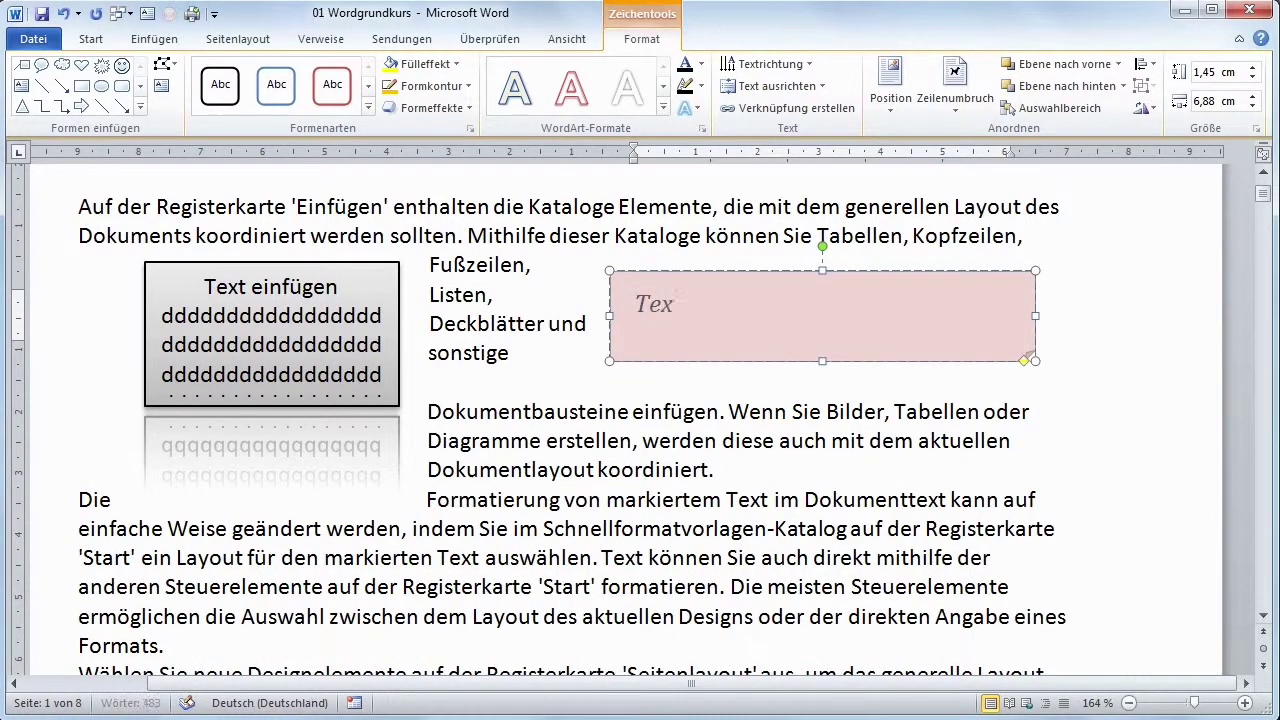
{"action": "type", "text": "t einfüge"}
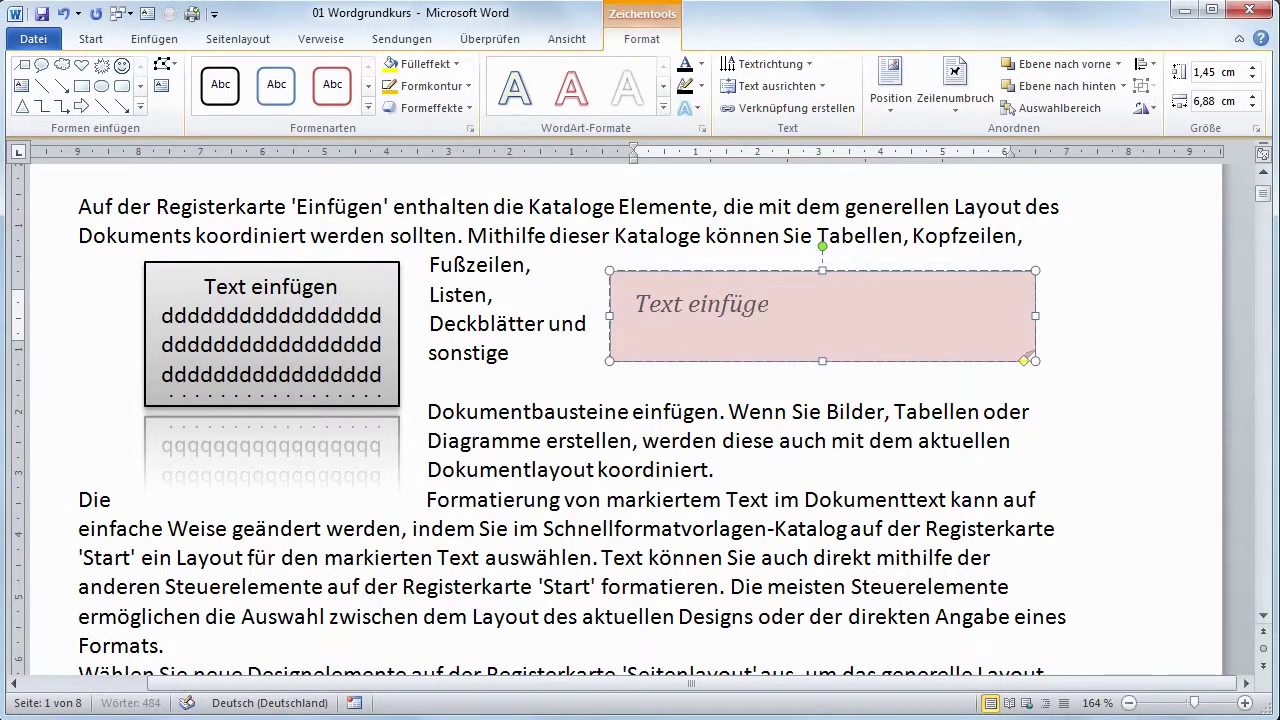